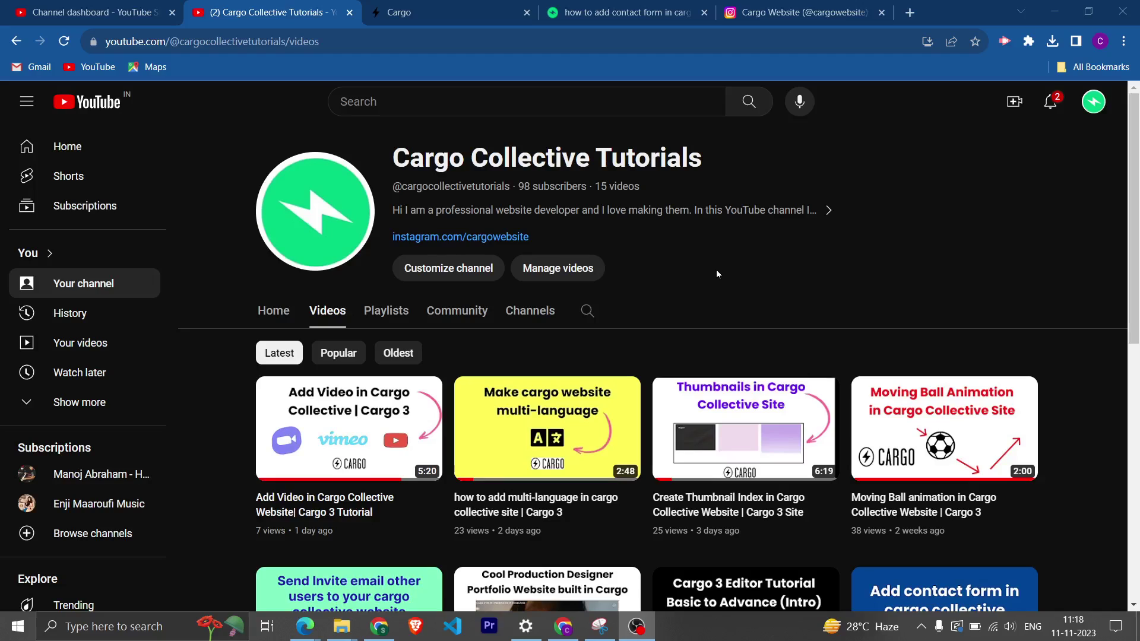
Step: Open the Cargo Collective site for editing and add a new untitled page
{"action": "left_click", "coordinate": [420, 7]}
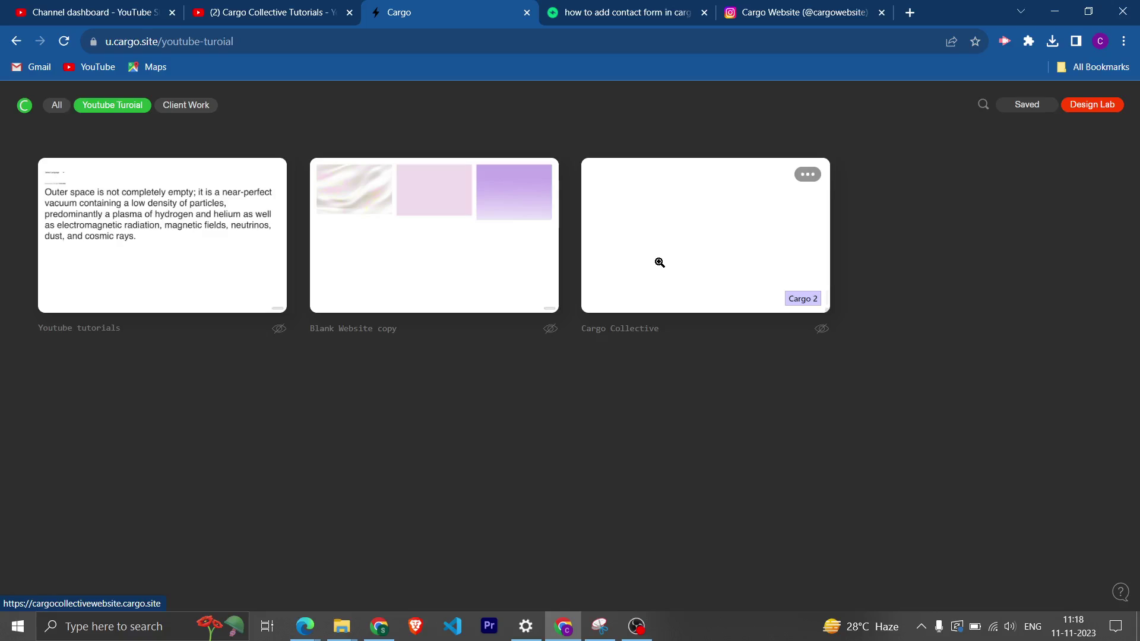
{"action": "left_click", "coordinate": [813, 181]}
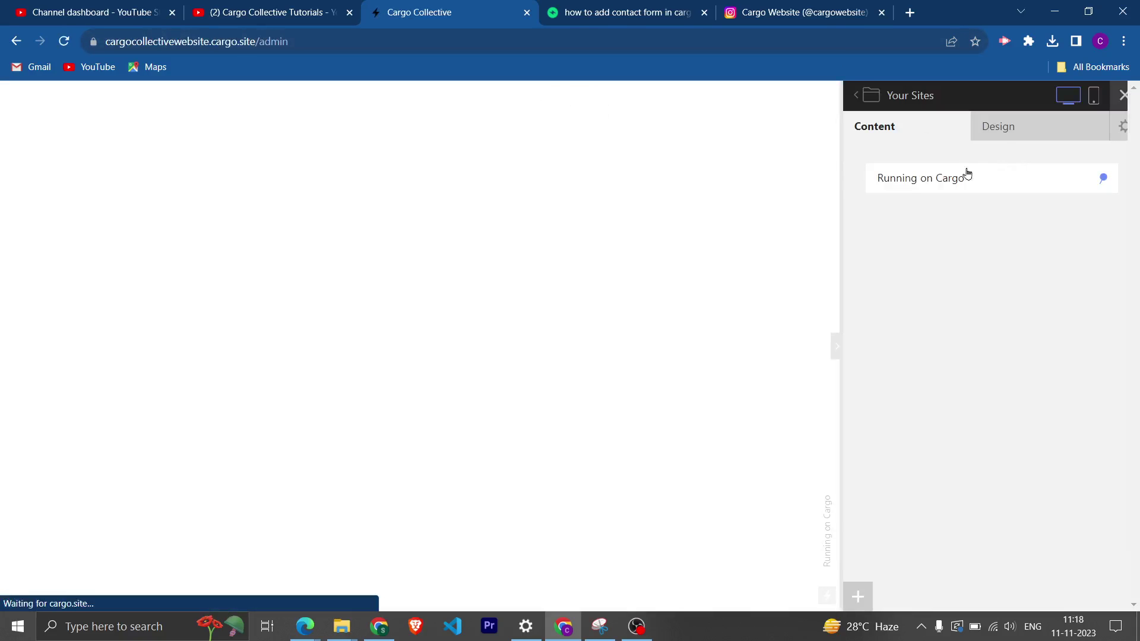
{"action": "left_click", "coordinate": [862, 601]}
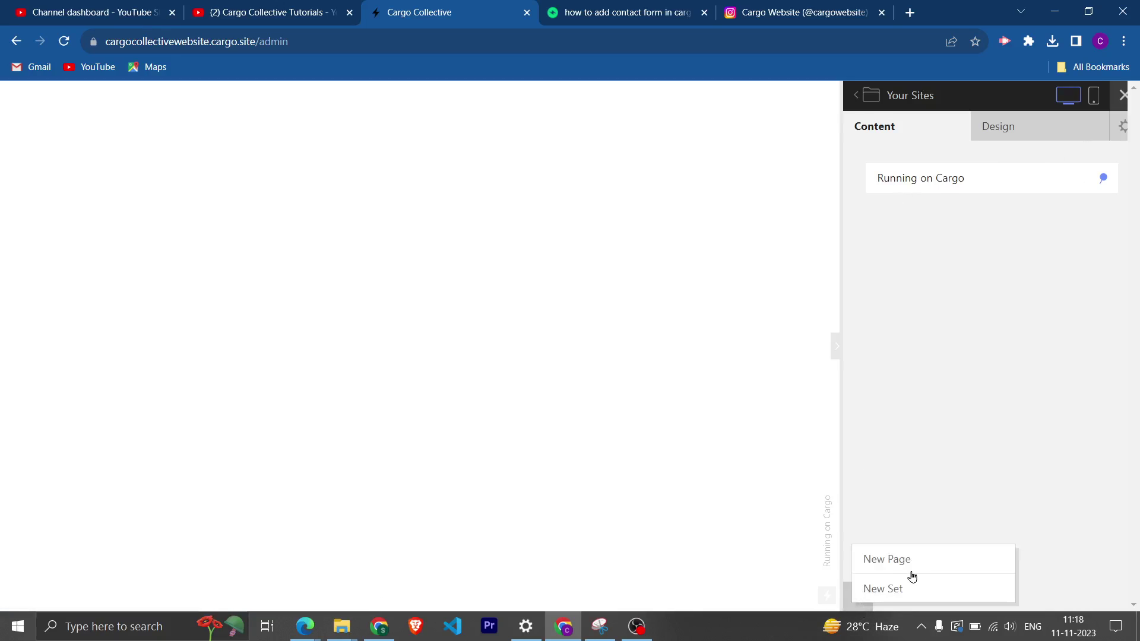
{"action": "left_click", "coordinate": [920, 569]}
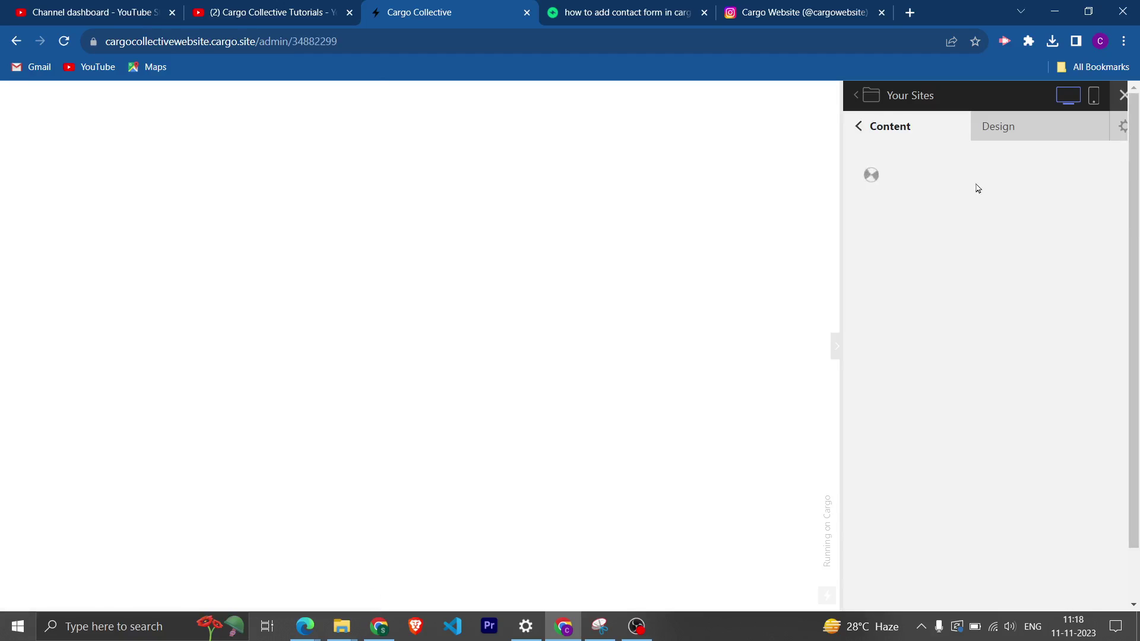
Step: Rename the page 'Home Page', save it, and make it the site's home page
{"action": "type", "text": "Ho"}
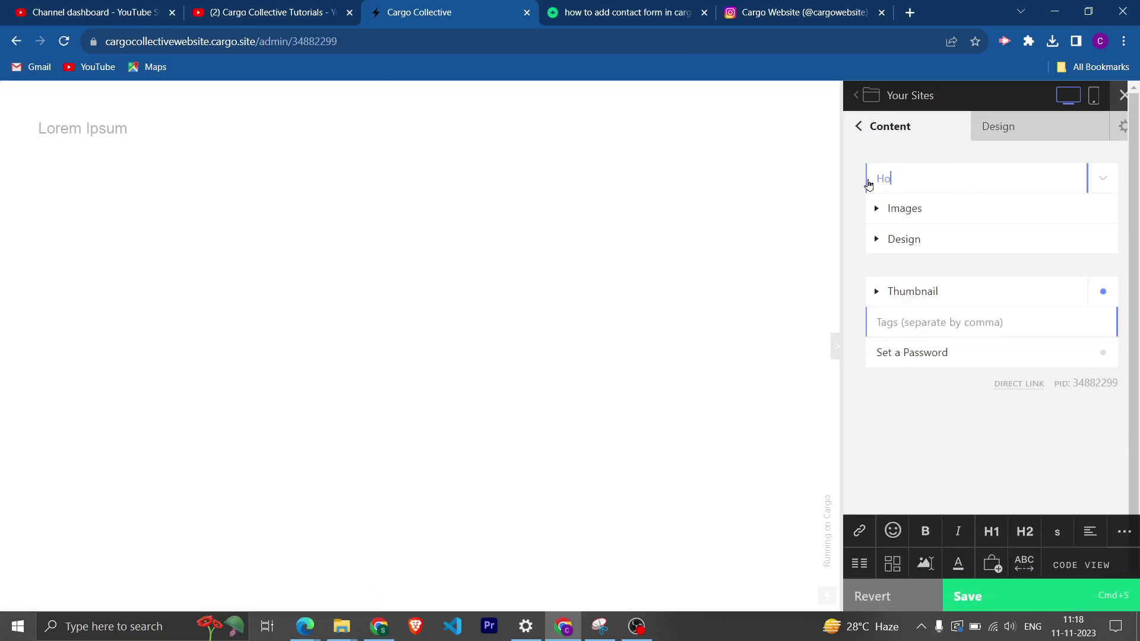
{"action": "type", "text": "me PAge"}
{"action": "type", "text": "ge"}
{"action": "left_click", "coordinate": [994, 613]}
{"action": "left_click", "coordinate": [884, 126]}
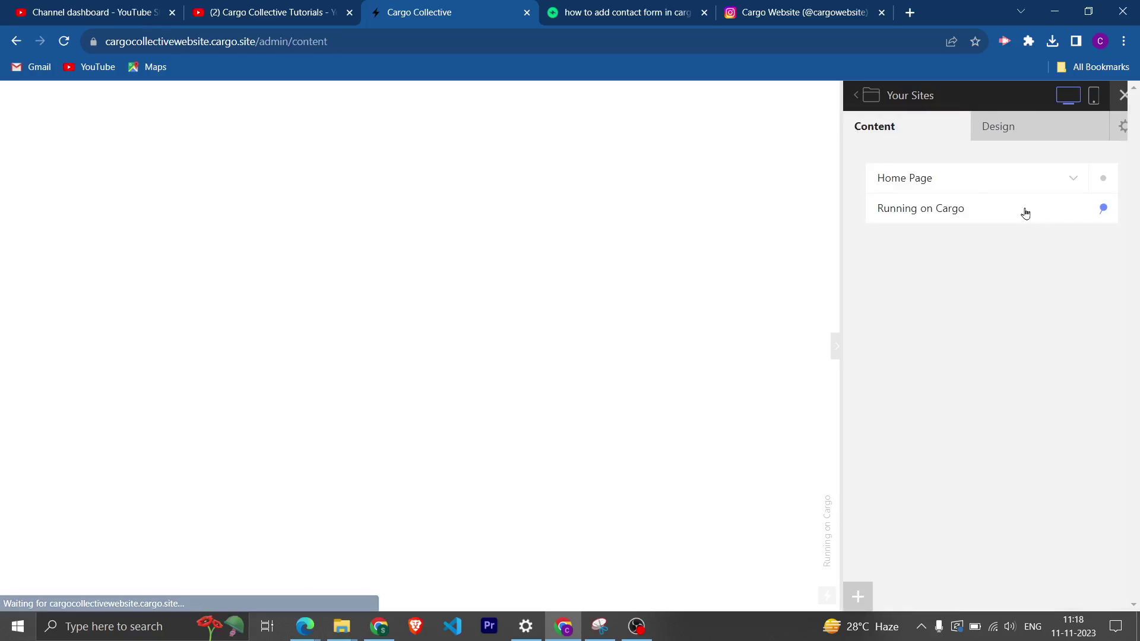
{"action": "left_click", "coordinate": [1075, 180]}
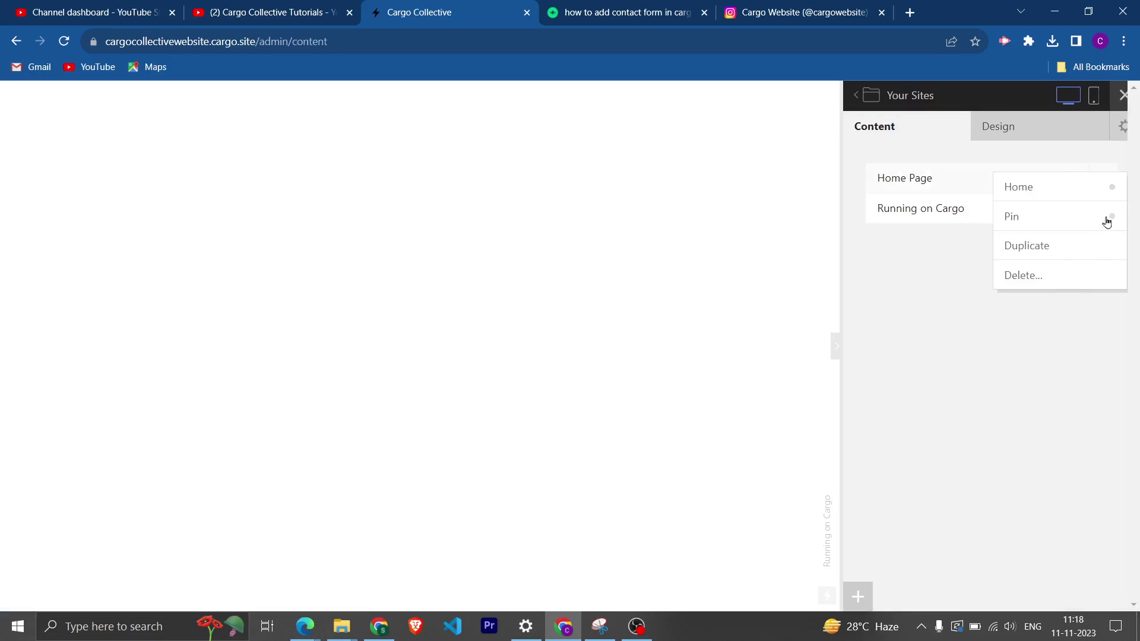
{"action": "left_click", "coordinate": [1111, 187]}
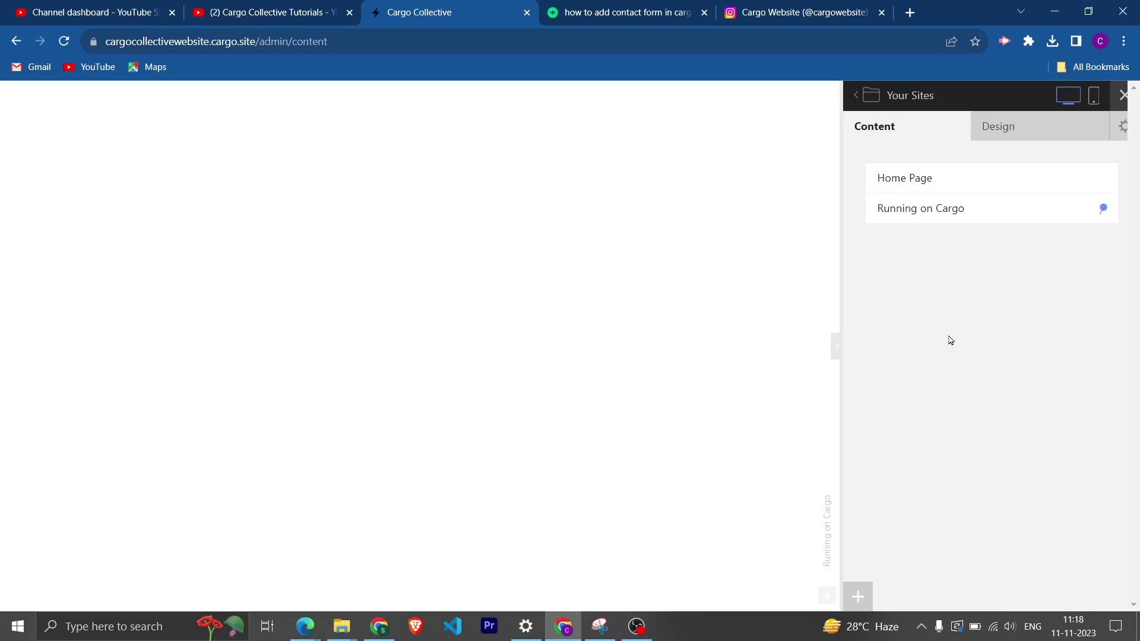
Step: Create a new set named 'Project'
{"action": "left_click", "coordinate": [862, 595]}
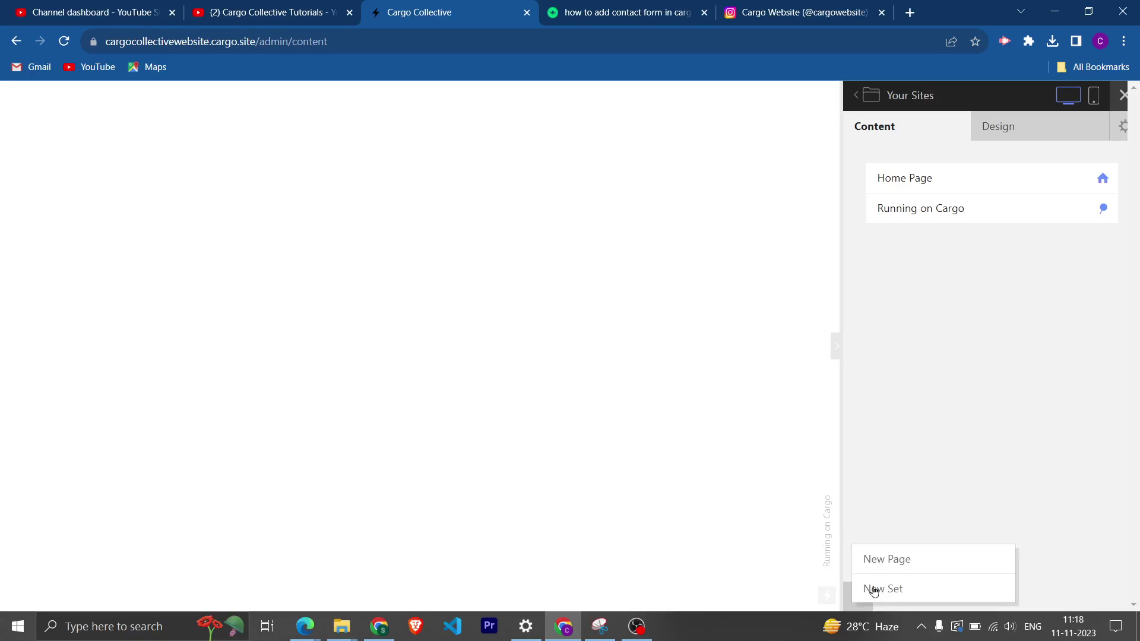
{"action": "left_click", "coordinate": [919, 590]}
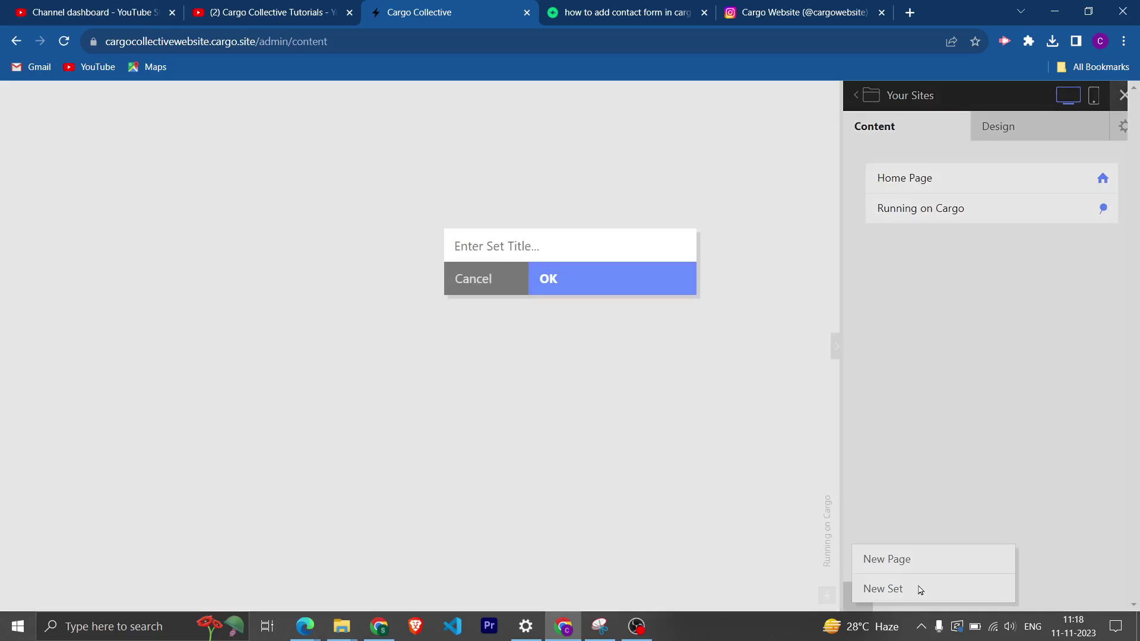
{"action": "type", "text": "Project"}
{"action": "left_click", "coordinate": [573, 278]}
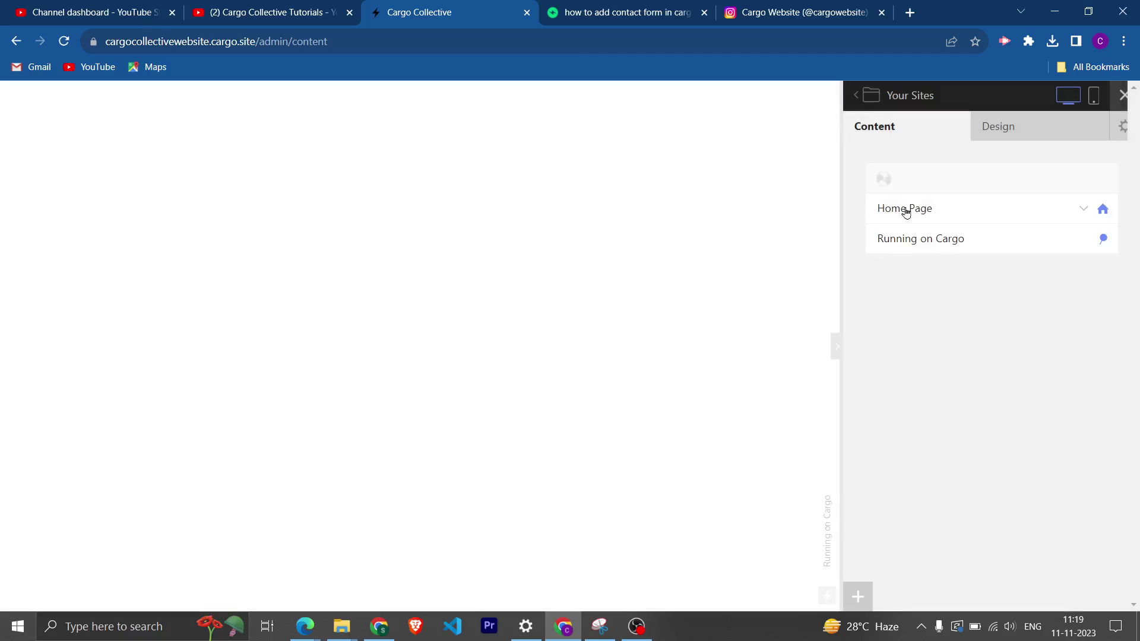
Step: Add a new page inside the Project set, title it 'Project 1', and save
{"action": "left_click", "coordinate": [864, 587]}
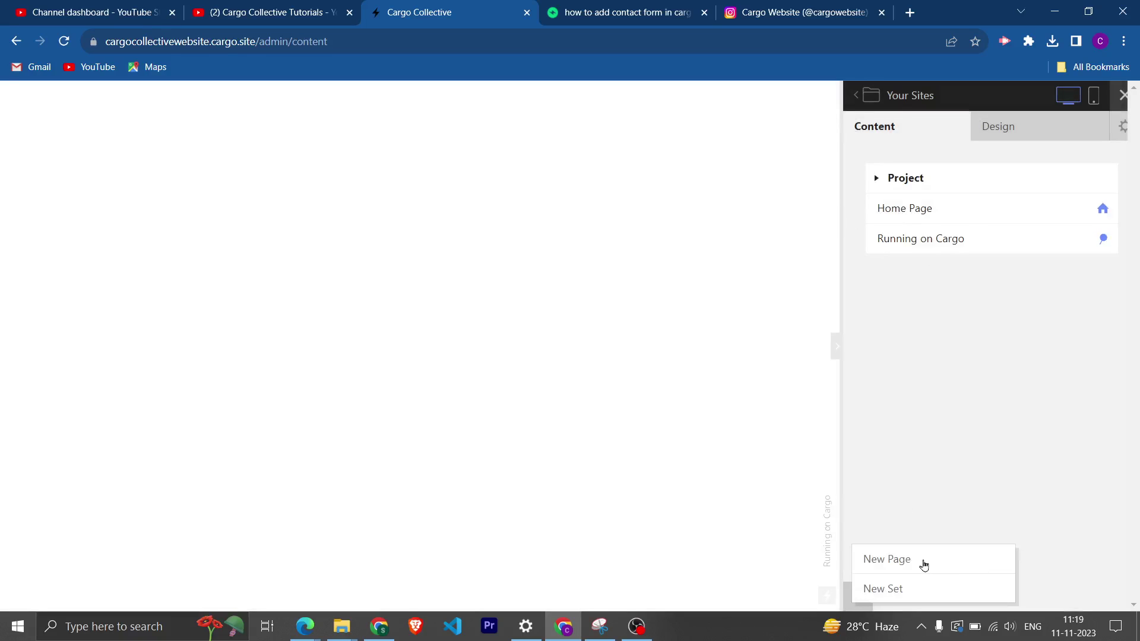
{"action": "left_click", "coordinate": [924, 563]}
{"action": "left_click_drag", "start_coordinate": [925, 194], "coordinate": [885, 178]}
{"action": "left_click", "coordinate": [936, 206]}
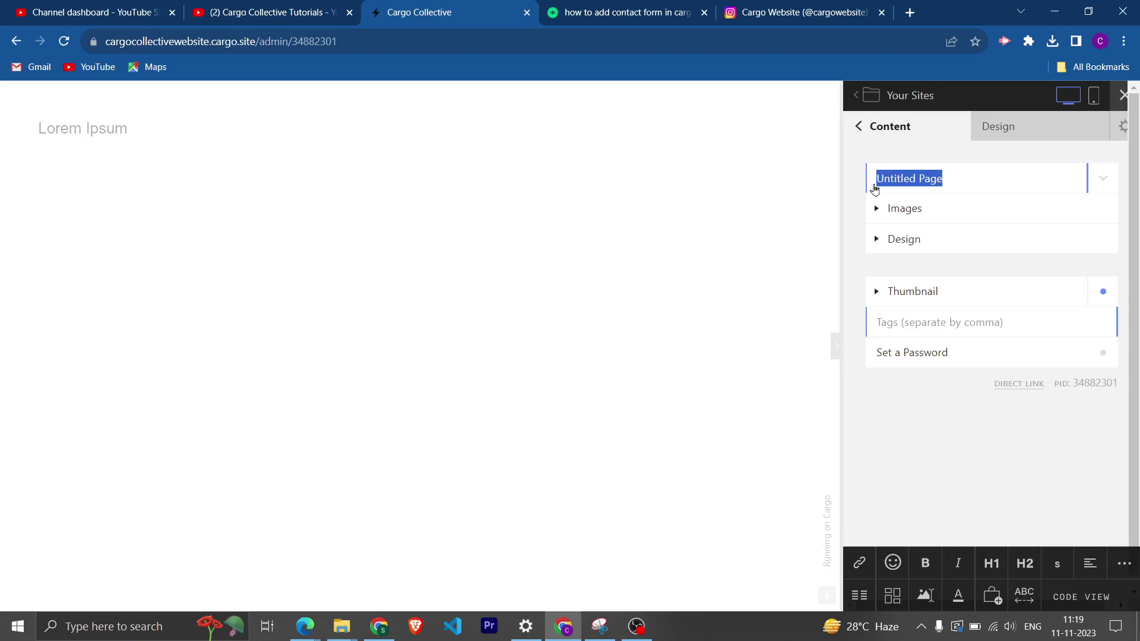
{"action": "type", "text": "Project 1"}
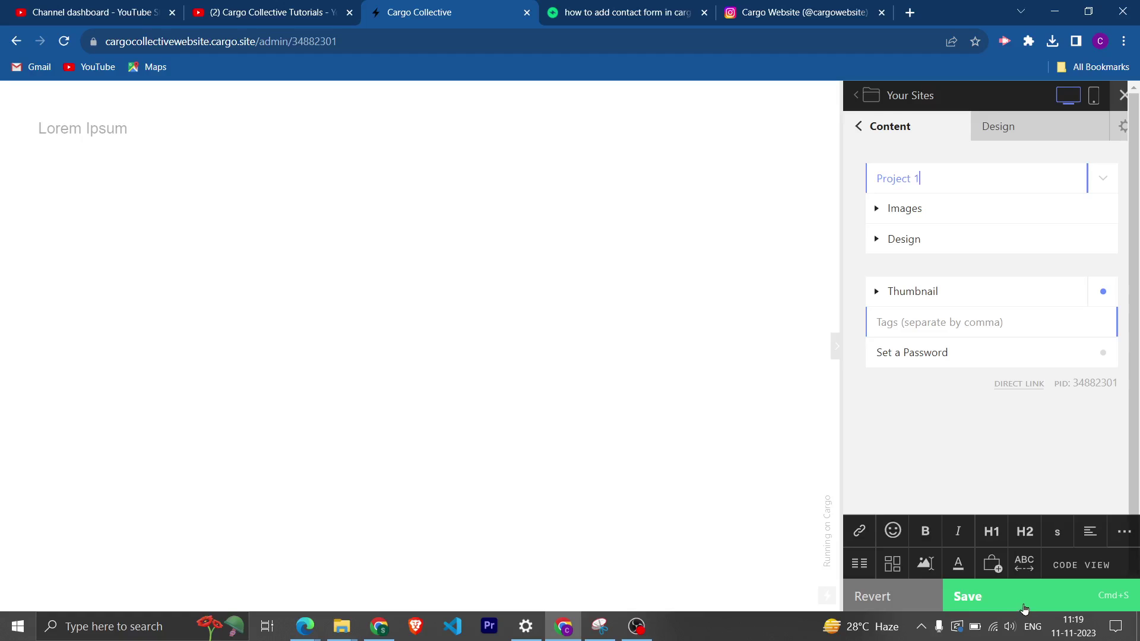
{"action": "left_click", "coordinate": [1028, 605]}
Step: Upload the portrait photo to the Project 1 page
{"action": "left_click", "coordinate": [874, 209]}
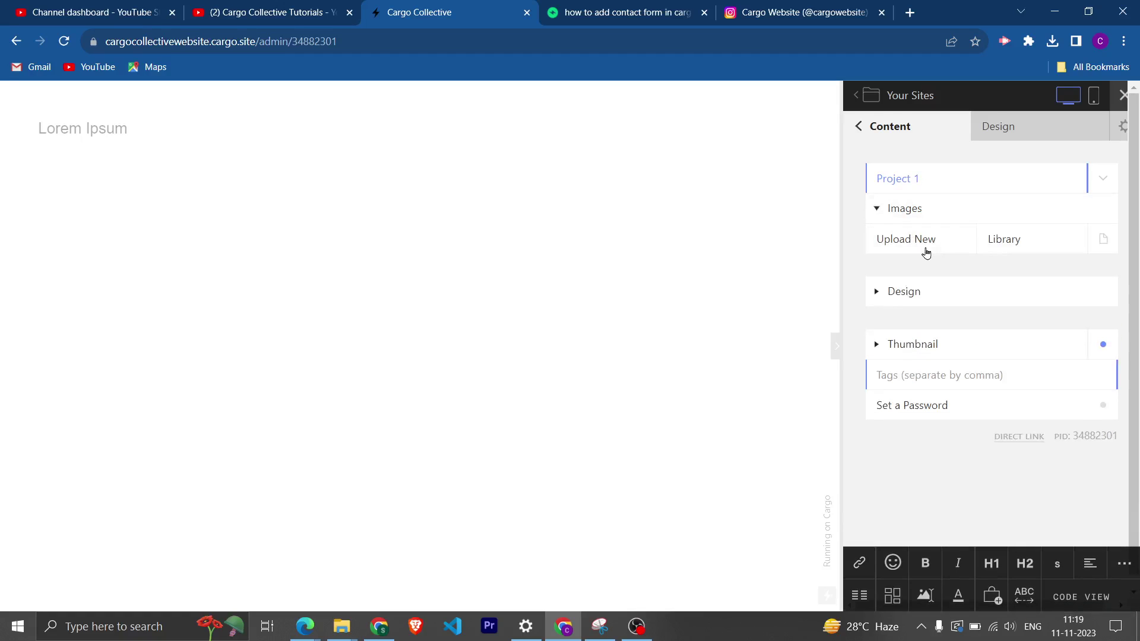
{"action": "left_click", "coordinate": [926, 253]}
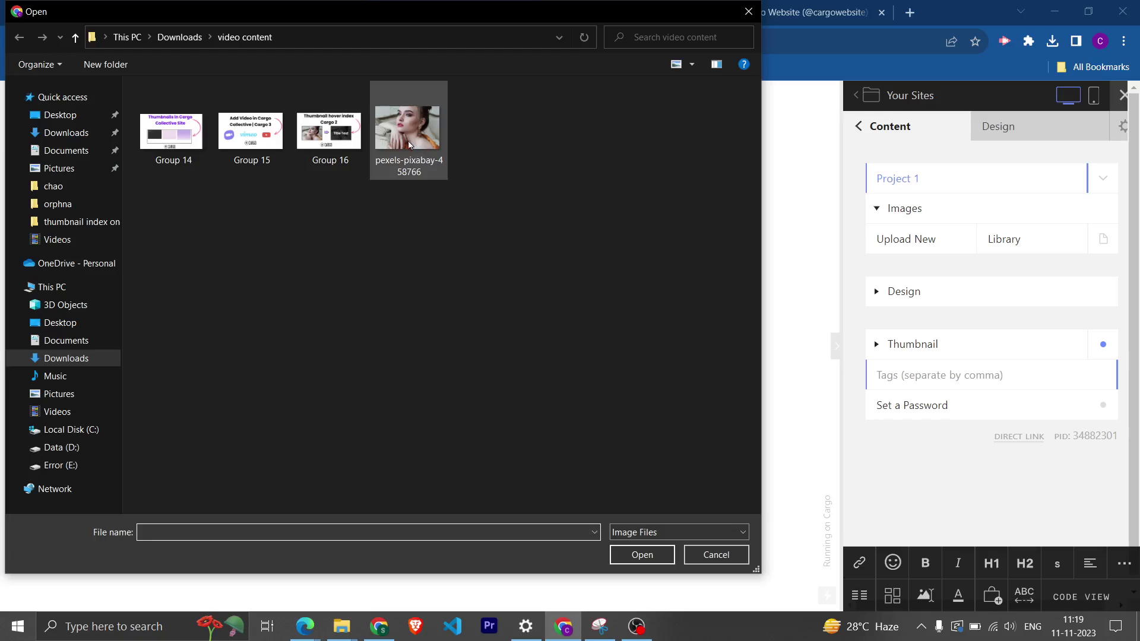
{"action": "double_click", "coordinate": [409, 145]}
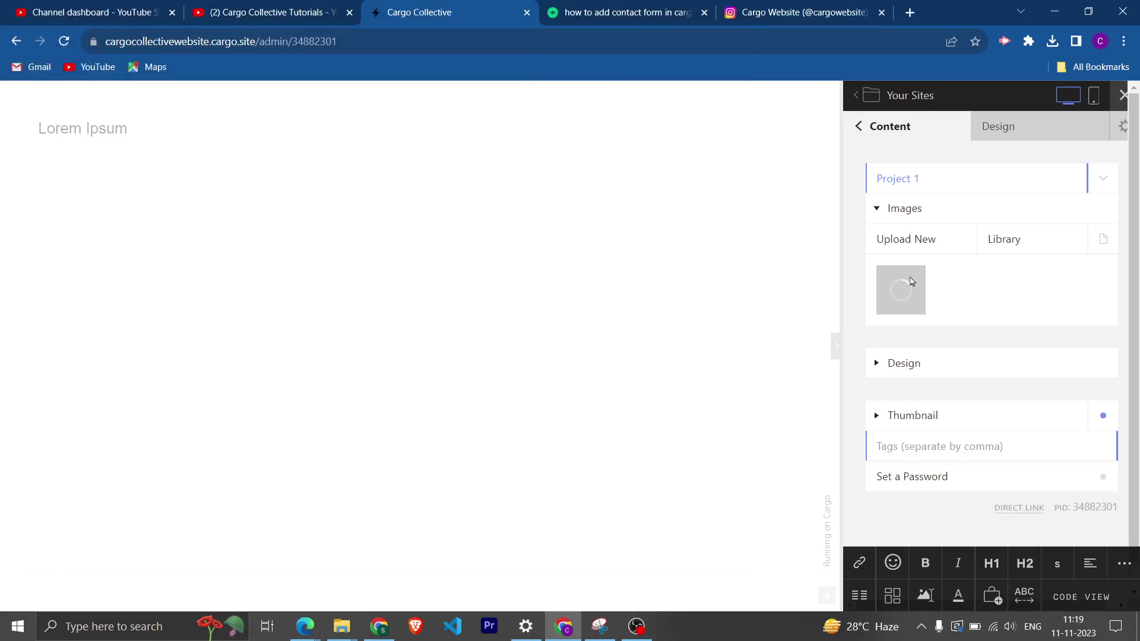
Step: Replace the Lorem Ipsum placeholder with a bold 'Project 1' heading
{"action": "left_click", "coordinate": [90, 137]}
{"action": "type", "text": "Pro"}
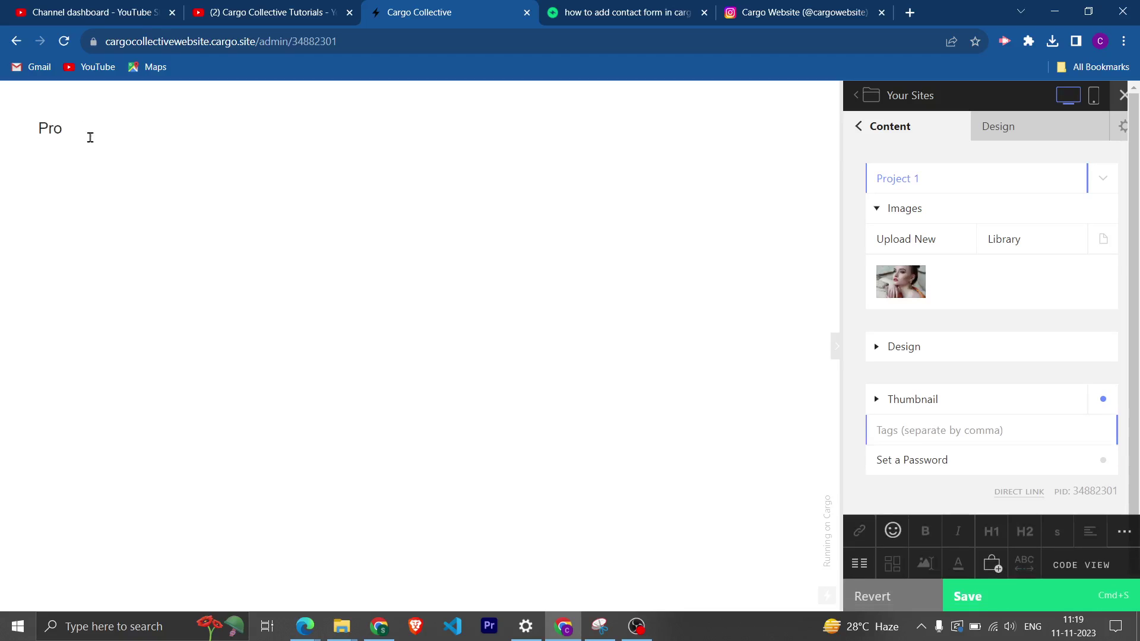
{"action": "type", "text": "ject 1"}
{"action": "left_click_drag", "start_coordinate": [106, 129], "coordinate": [7, 135]}
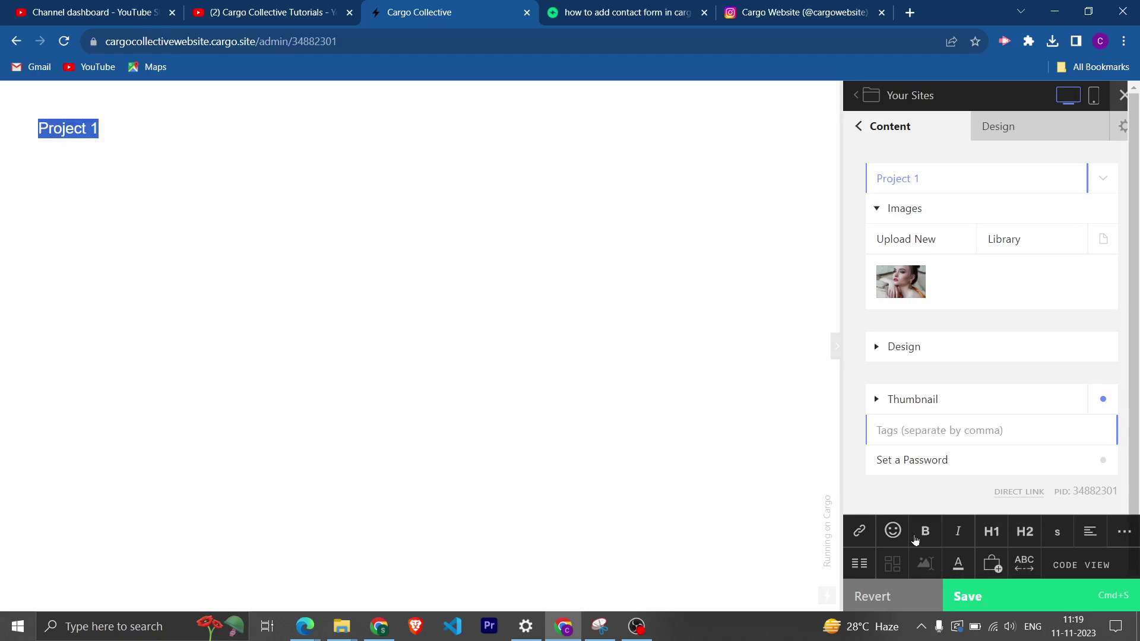
{"action": "left_click", "coordinate": [920, 534]}
Step: Add the line 'This is Project 1' under the heading, save, and return to the pages
{"action": "left_click", "coordinate": [162, 121]}
{"action": "key", "text": "Return"}
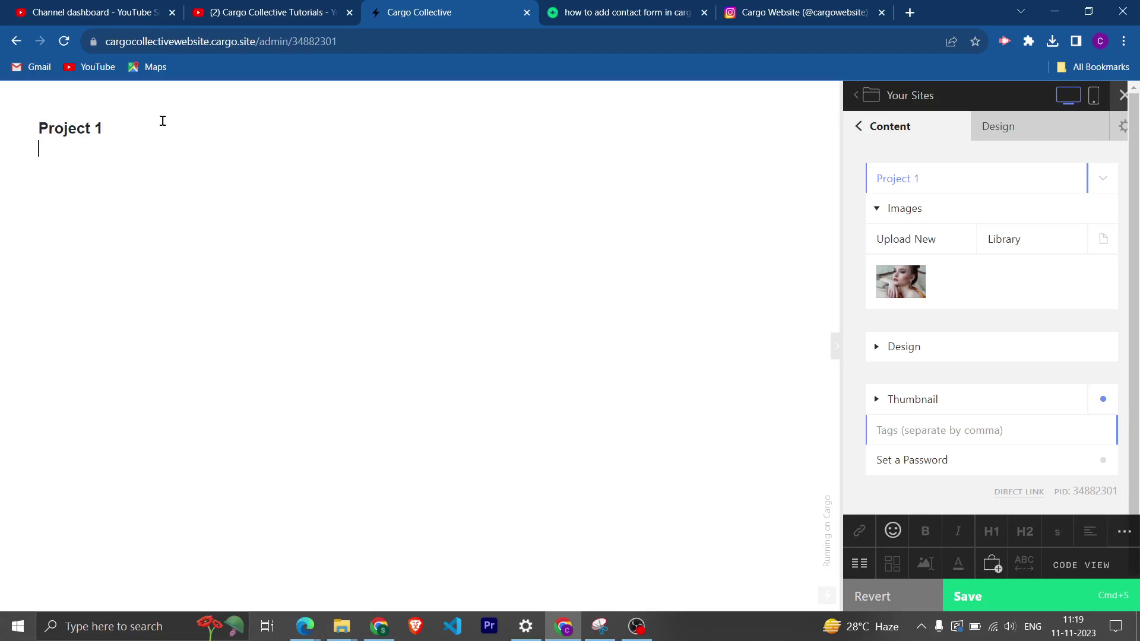
{"action": "type", "text": "This is Project 1"}
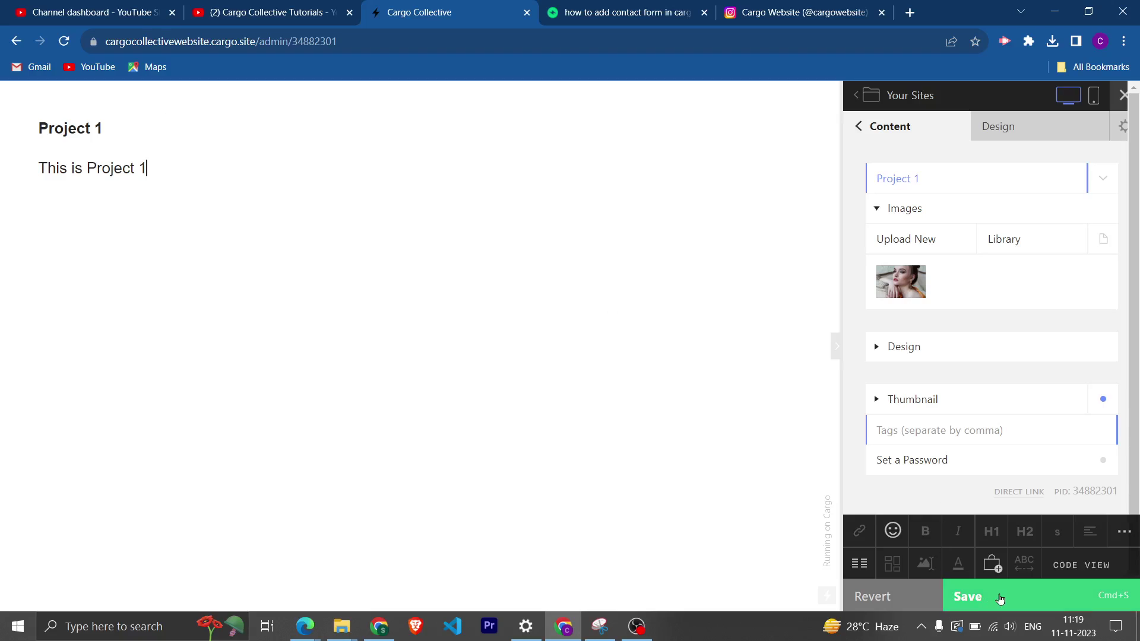
{"action": "left_click", "coordinate": [999, 599]}
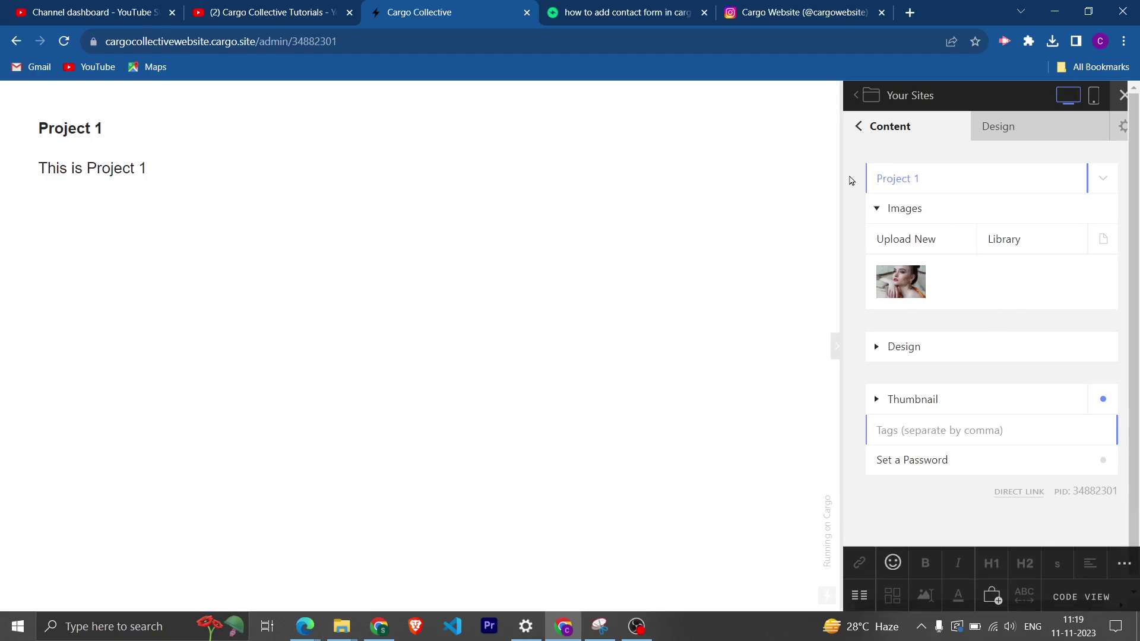
{"action": "left_click", "coordinate": [859, 131]}
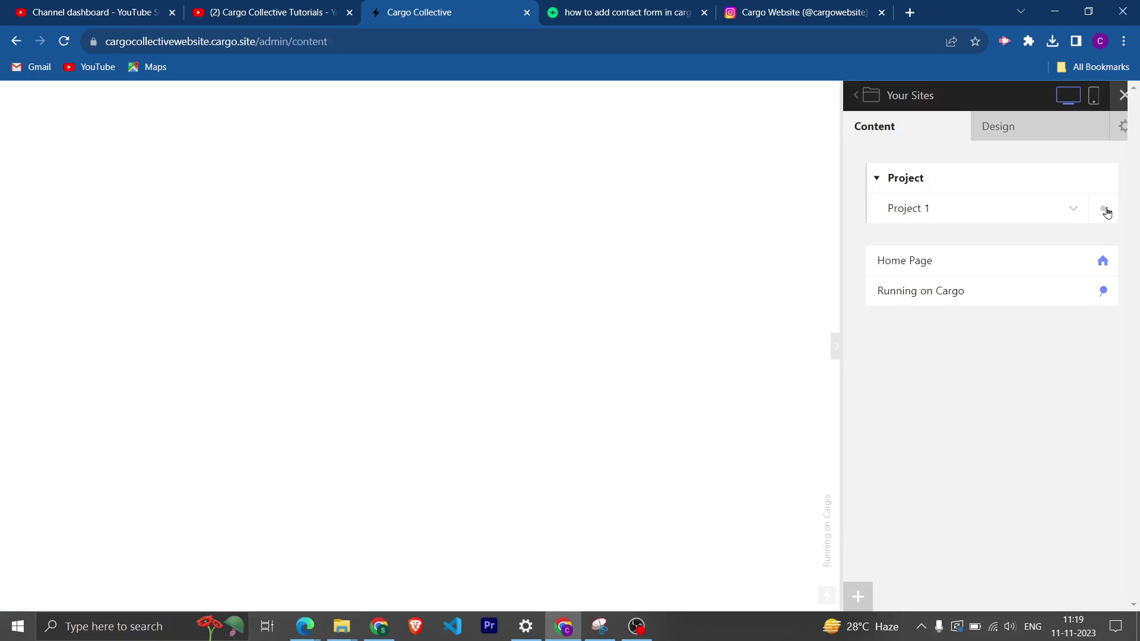
Step: Duplicate Project 1 and rename the copy 'Project 2'
{"action": "left_click", "coordinate": [1074, 210]}
{"action": "left_click", "coordinate": [903, 427]}
{"action": "left_click", "coordinate": [1075, 211]}
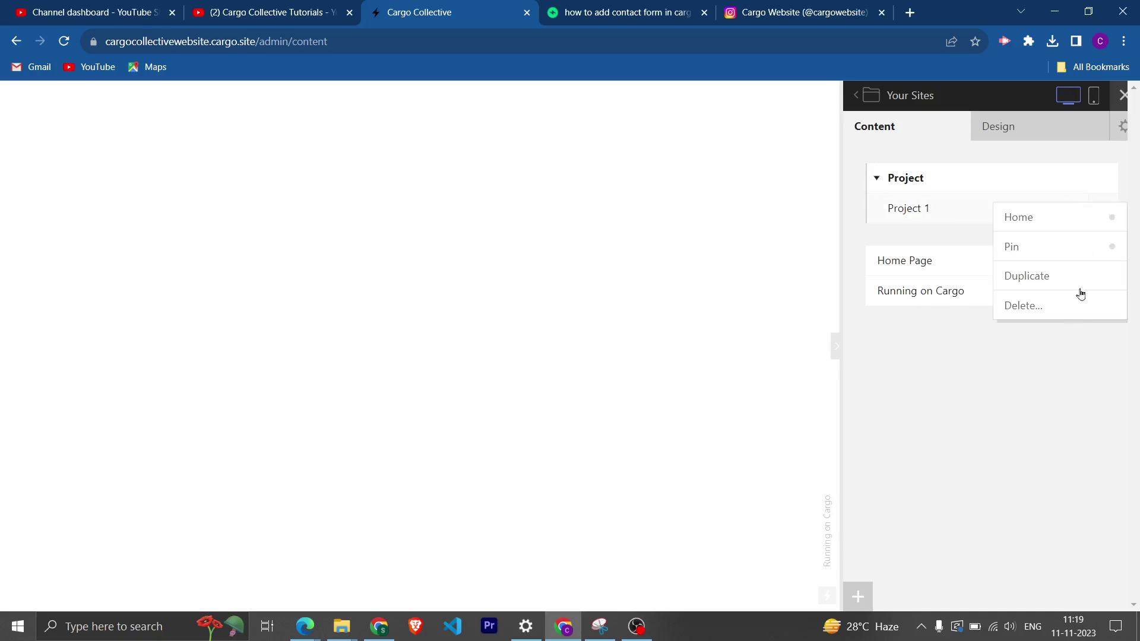
{"action": "left_click", "coordinate": [1043, 285]}
{"action": "left_click", "coordinate": [953, 240]}
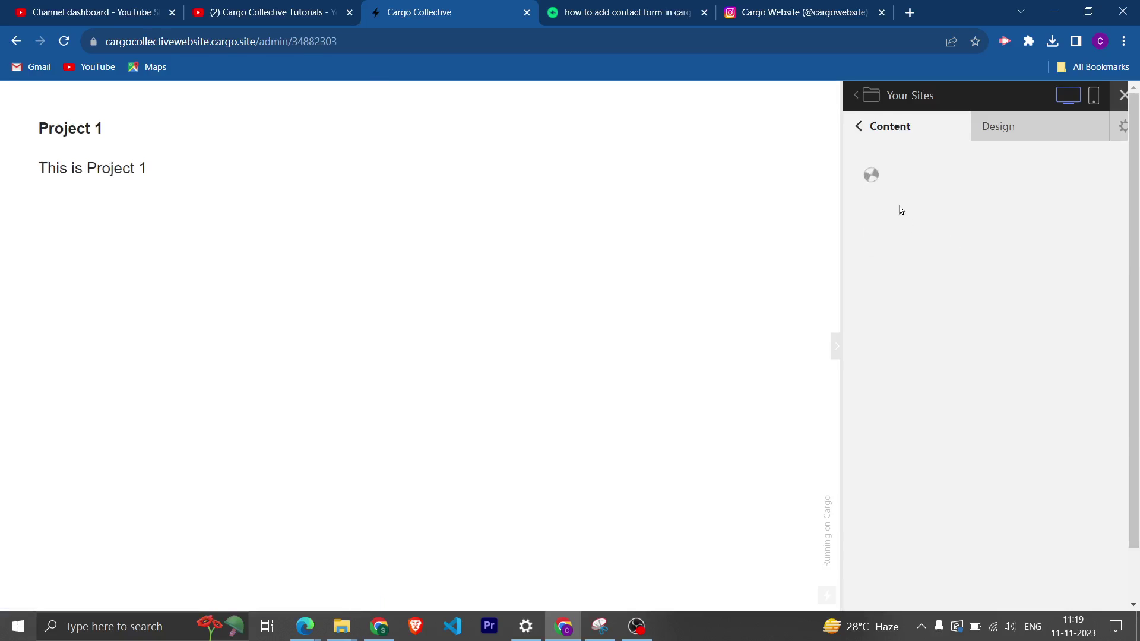
{"action": "left_click_drag", "start_coordinate": [912, 180], "coordinate": [982, 179]}
{"action": "type", "text": "2"}
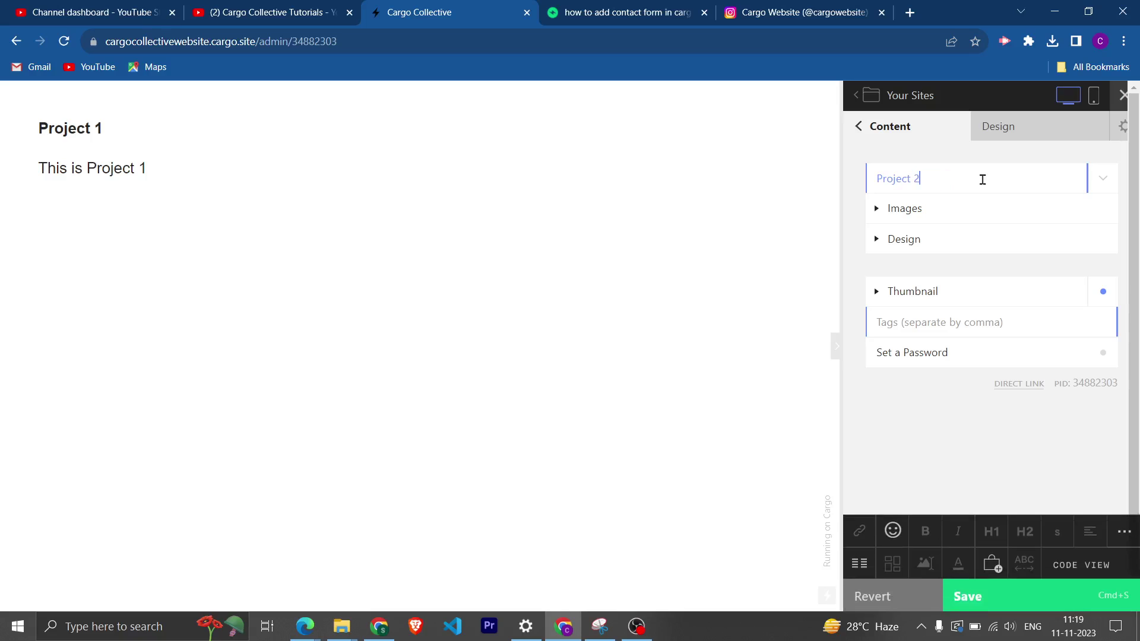
Step: Upload the Group 15 image to the Project 2 page
{"action": "left_click", "coordinate": [880, 208]}
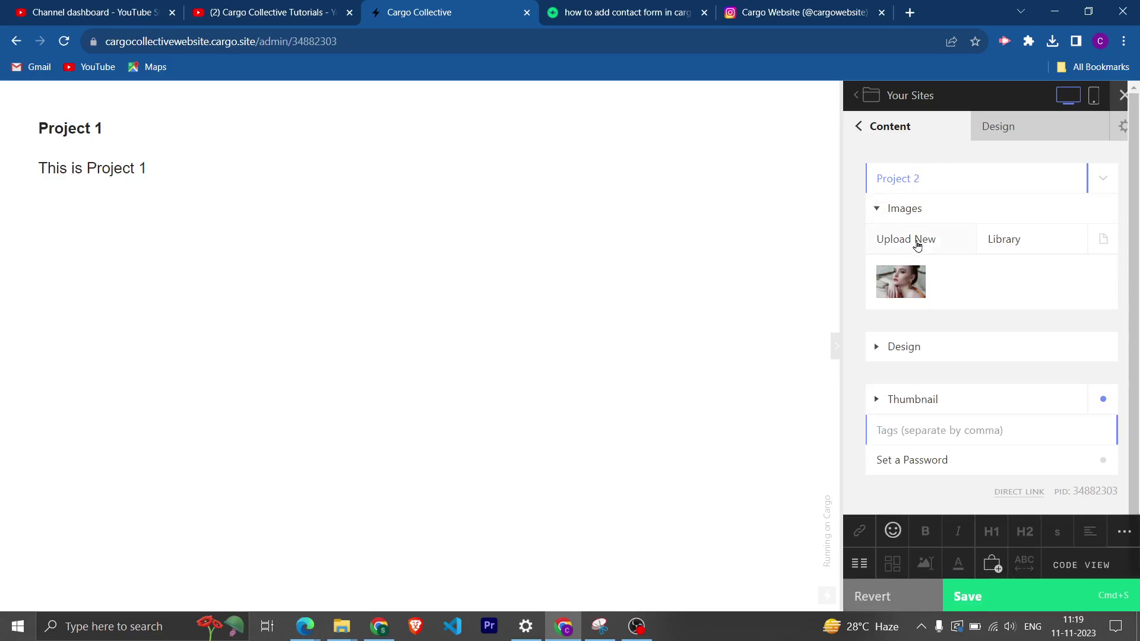
{"action": "left_click", "coordinate": [922, 243]}
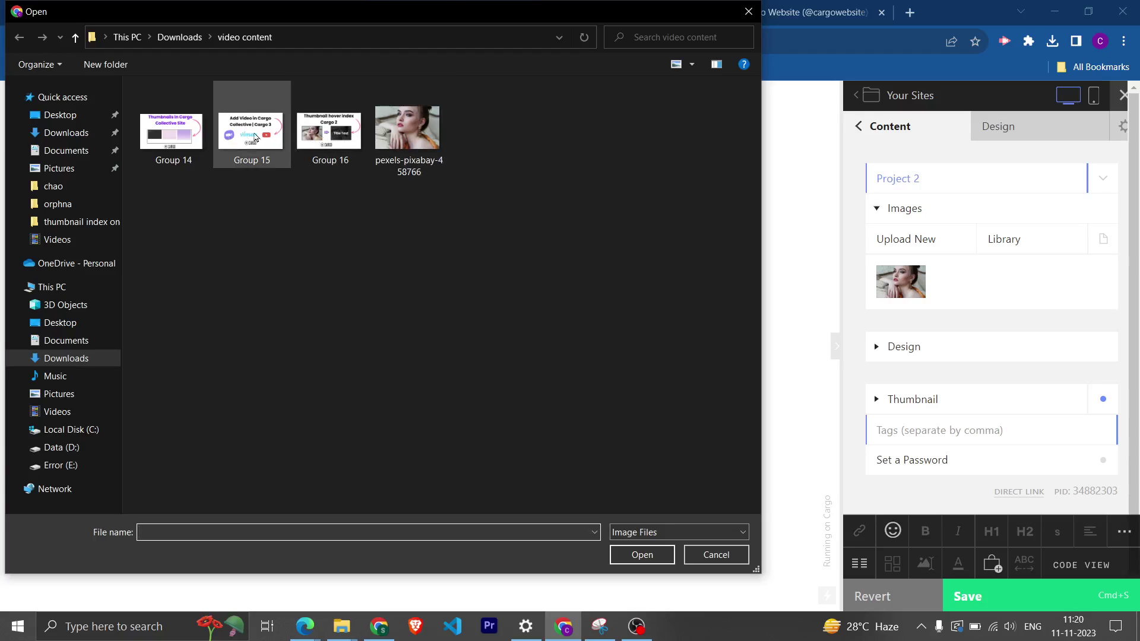
{"action": "double_click", "coordinate": [235, 138]}
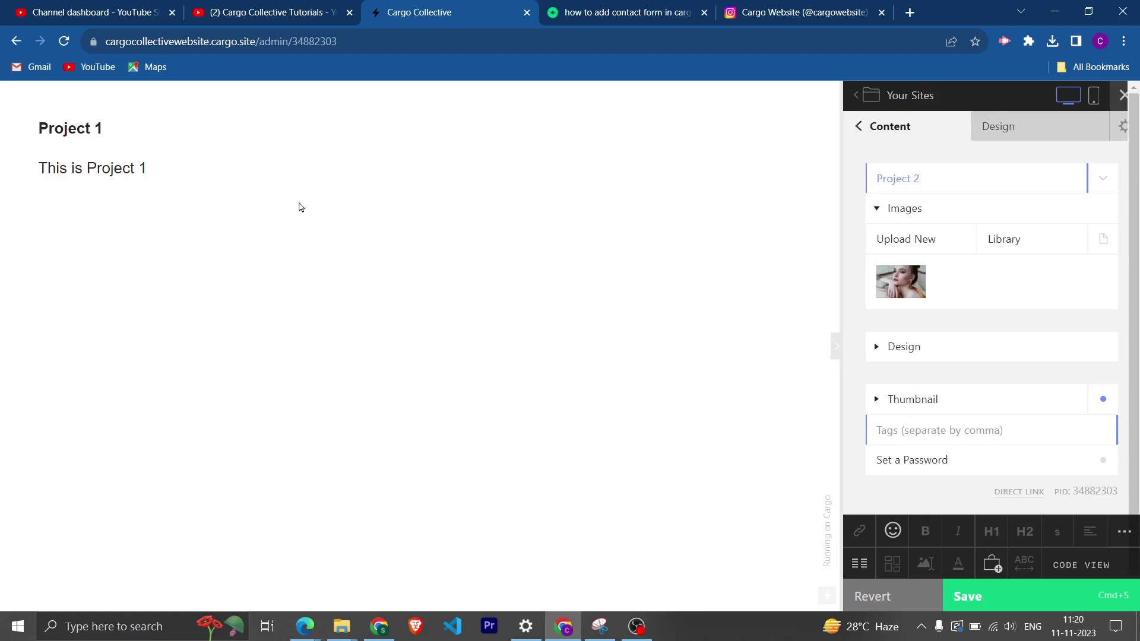
Step: Change the heading and body line to read Project 2 and save
{"action": "left_click", "coordinate": [105, 128]}
{"action": "key", "text": "BackSpace"}
{"action": "type", "text": "2"}
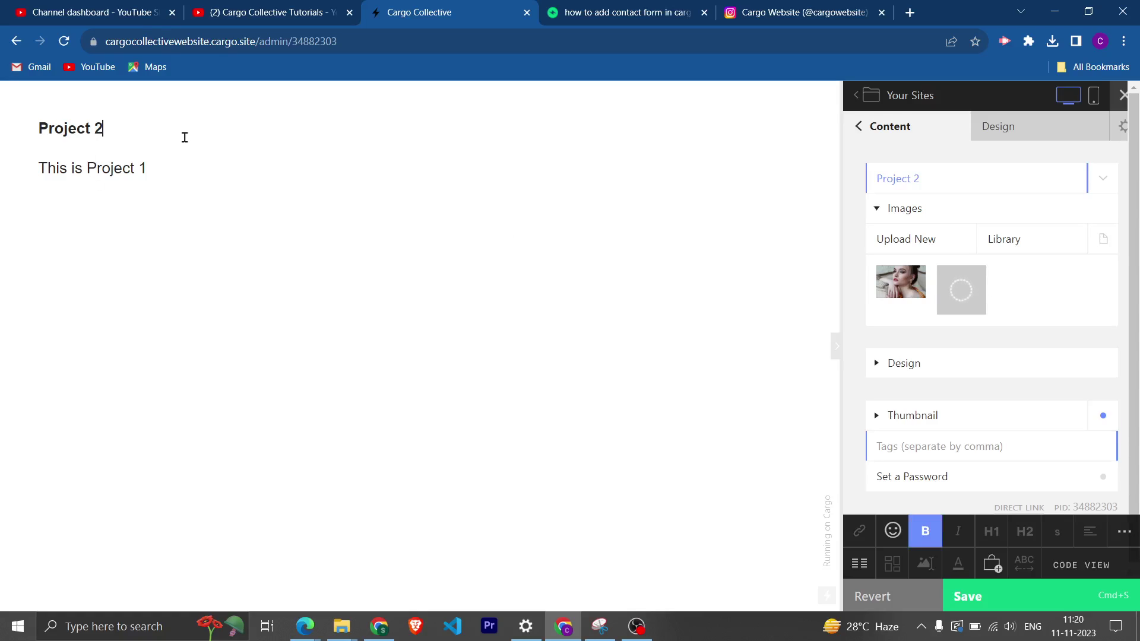
{"action": "left_click", "coordinate": [146, 168]}
{"action": "key", "text": "BackSpace"}
{"action": "type", "text": "2"}
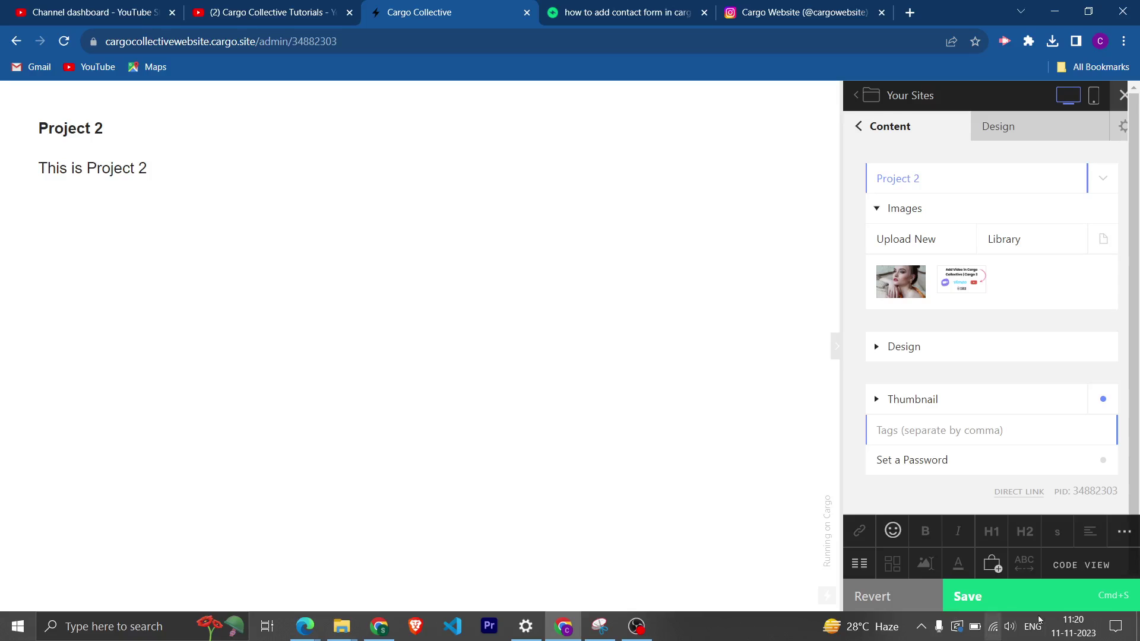
{"action": "left_click", "coordinate": [1040, 599]}
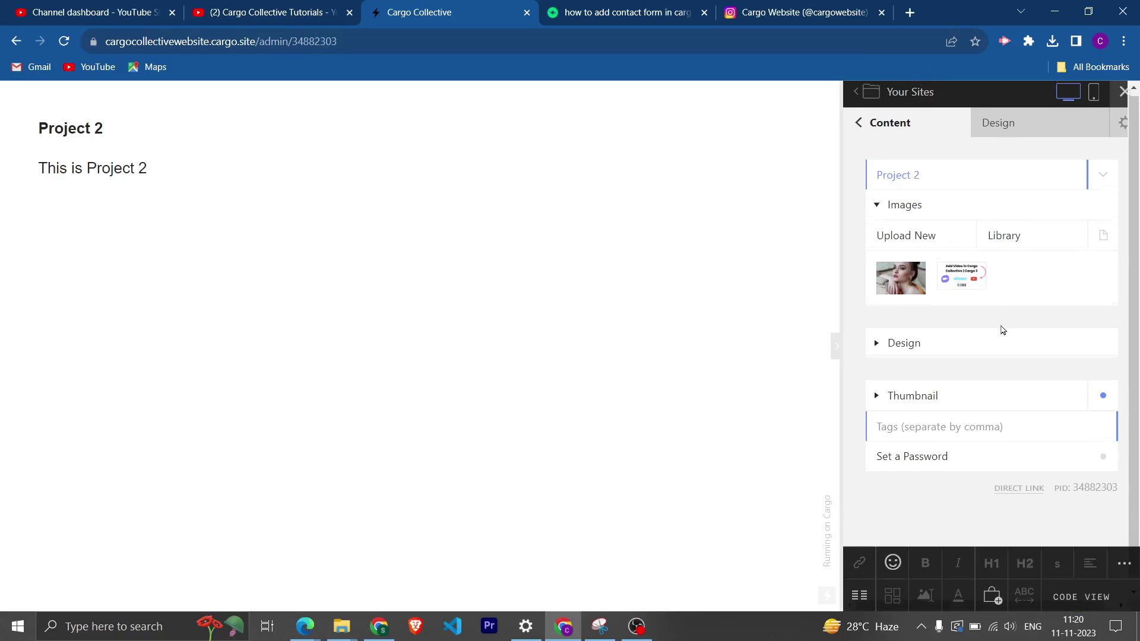
Step: Set the Add Video image as Project 2's thumbnail, save, and return to the page list
{"action": "left_click", "coordinate": [879, 389]}
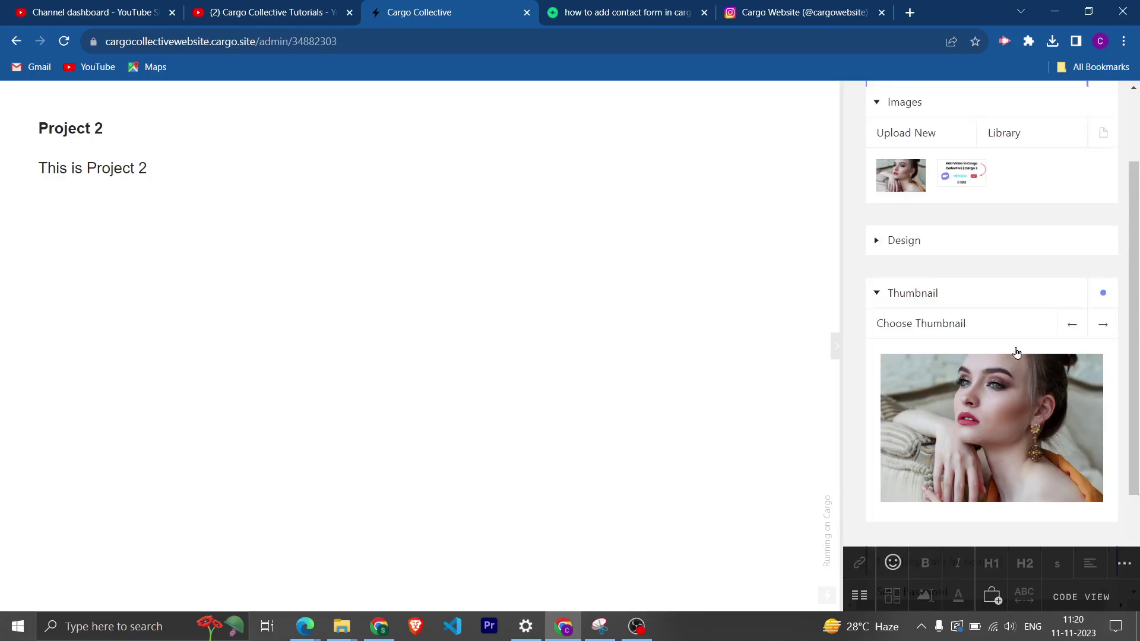
{"action": "scroll", "coordinate": [1016, 352], "scroll_direction": "down", "scroll_amount": 1}
{"action": "left_click", "coordinate": [1104, 271]}
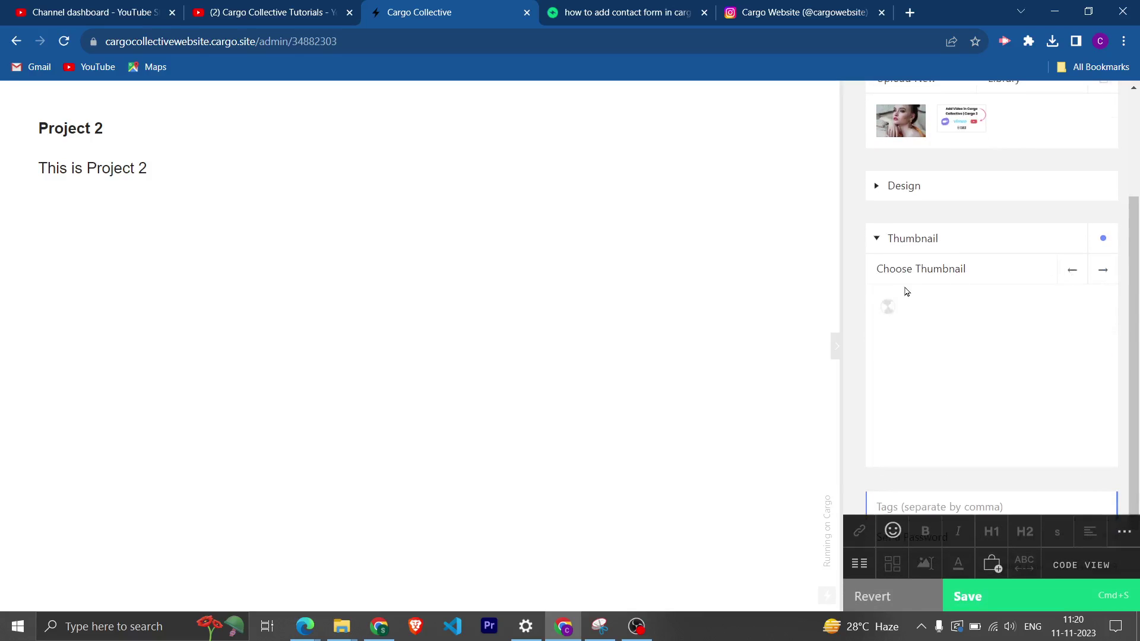
{"action": "left_click", "coordinate": [1047, 595]}
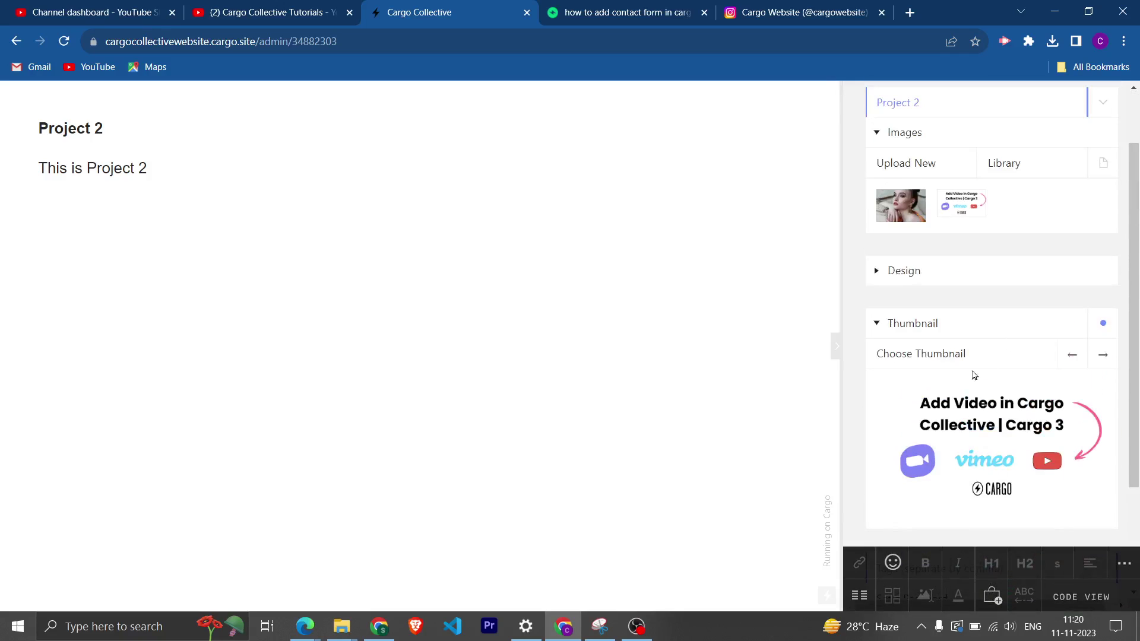
{"action": "left_click", "coordinate": [861, 130]}
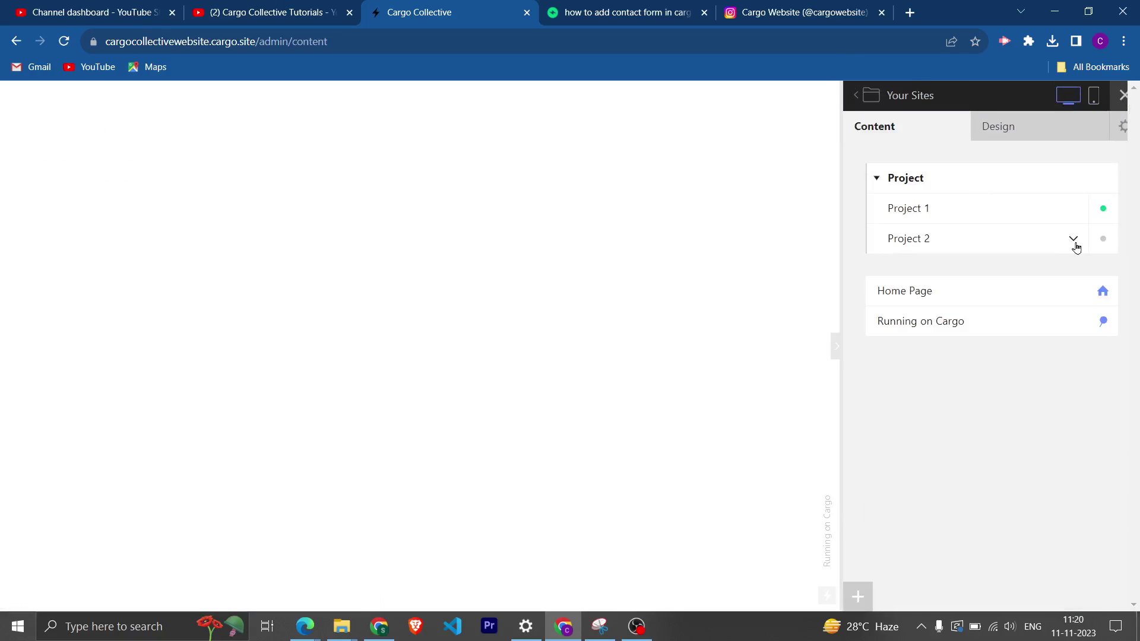
Step: Duplicate Project 2 and rename the copy 'Project 3'
{"action": "left_click", "coordinate": [1075, 242]}
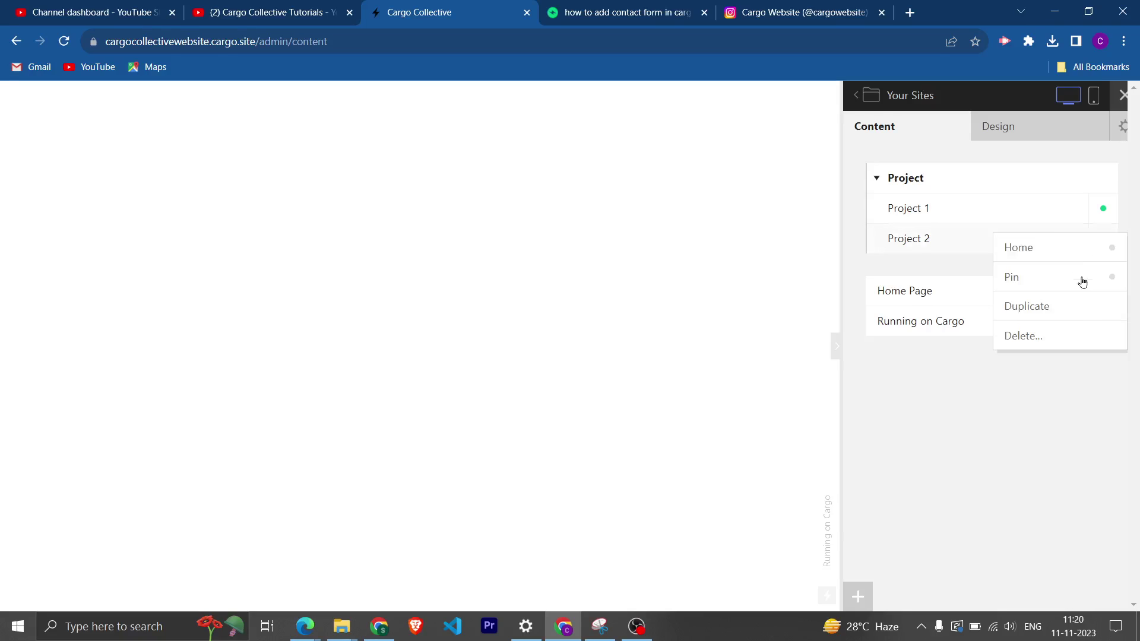
{"action": "left_click", "coordinate": [1052, 310]}
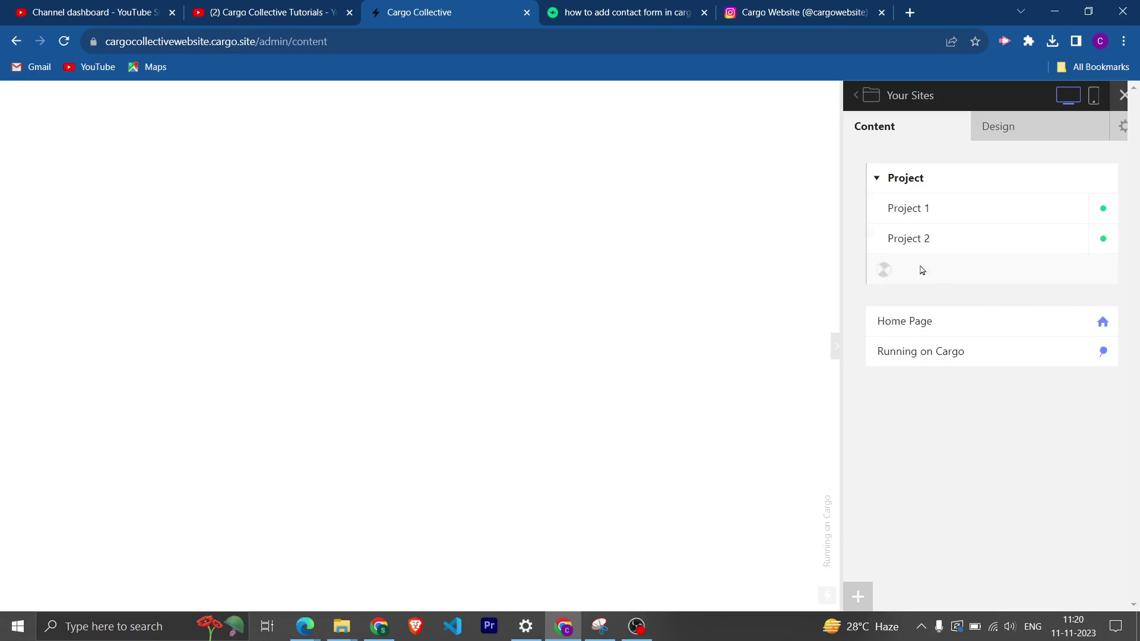
{"action": "left_click", "coordinate": [923, 270]}
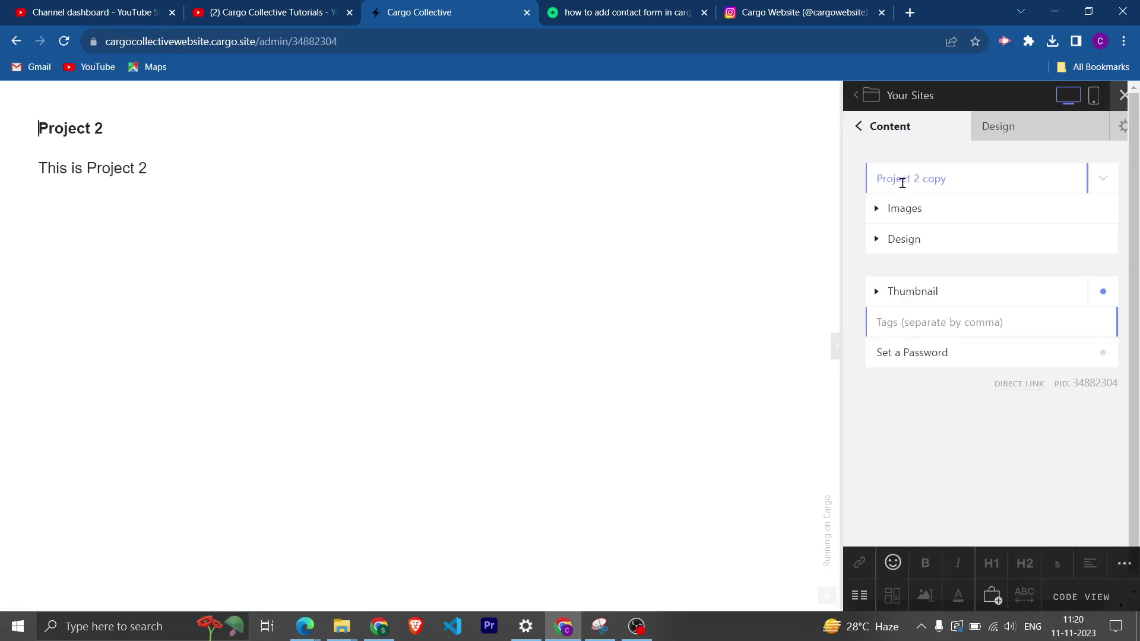
{"action": "left_click_drag", "start_coordinate": [917, 179], "coordinate": [990, 178]}
{"action": "type", "text": "3"}
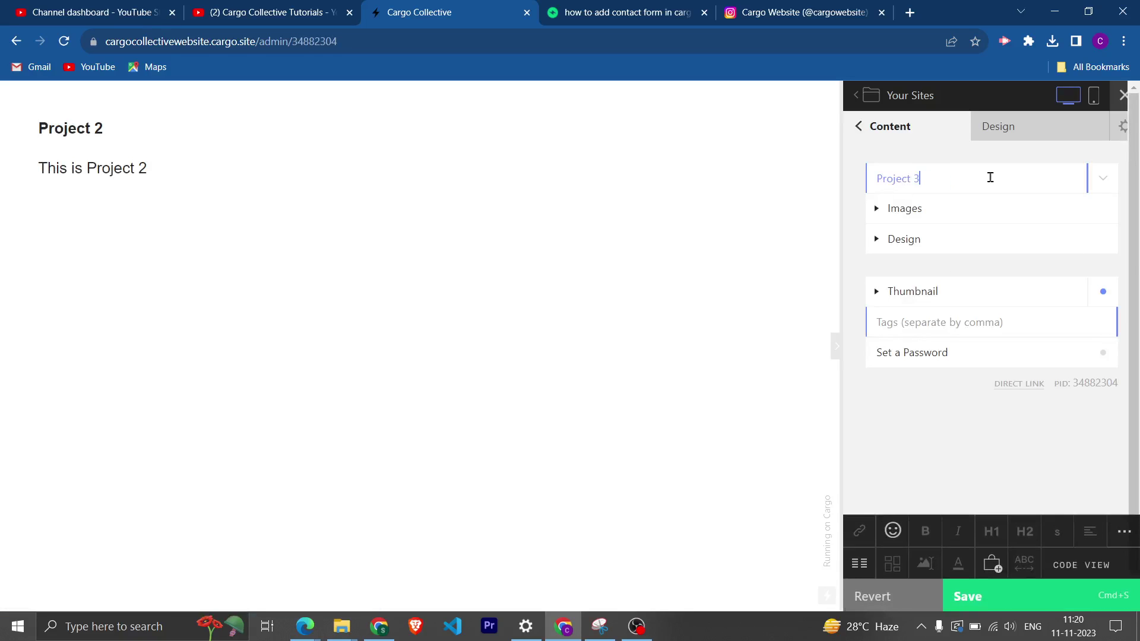
Step: Upload the Group 14 image to the Project 3 page
{"action": "left_click", "coordinate": [938, 211]}
{"action": "left_click", "coordinate": [916, 243]}
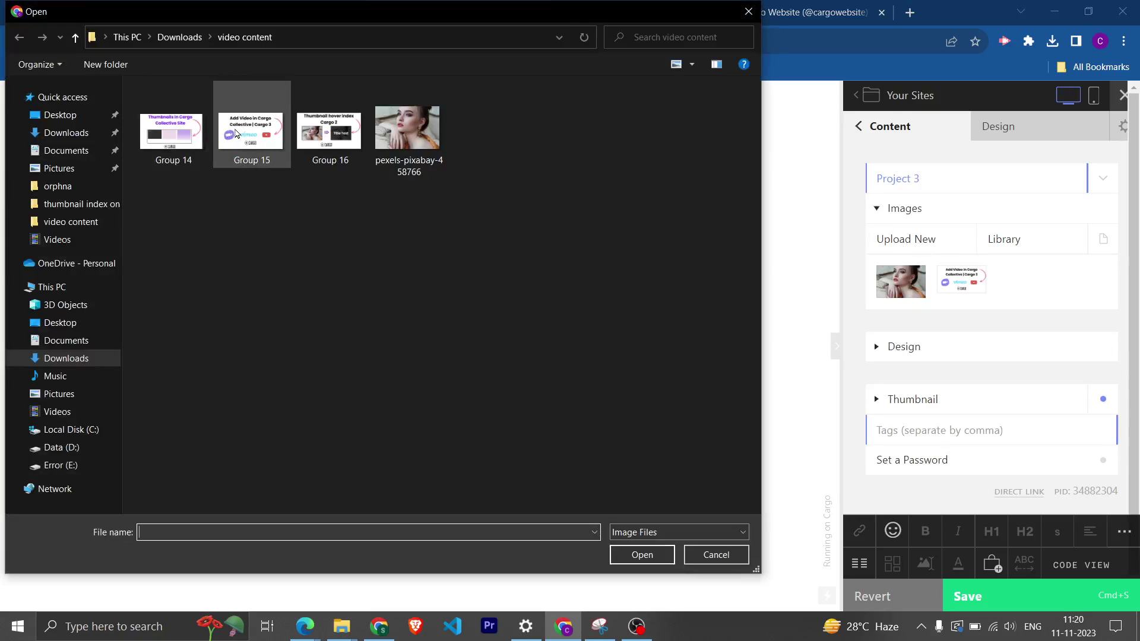
{"action": "double_click", "coordinate": [173, 132]}
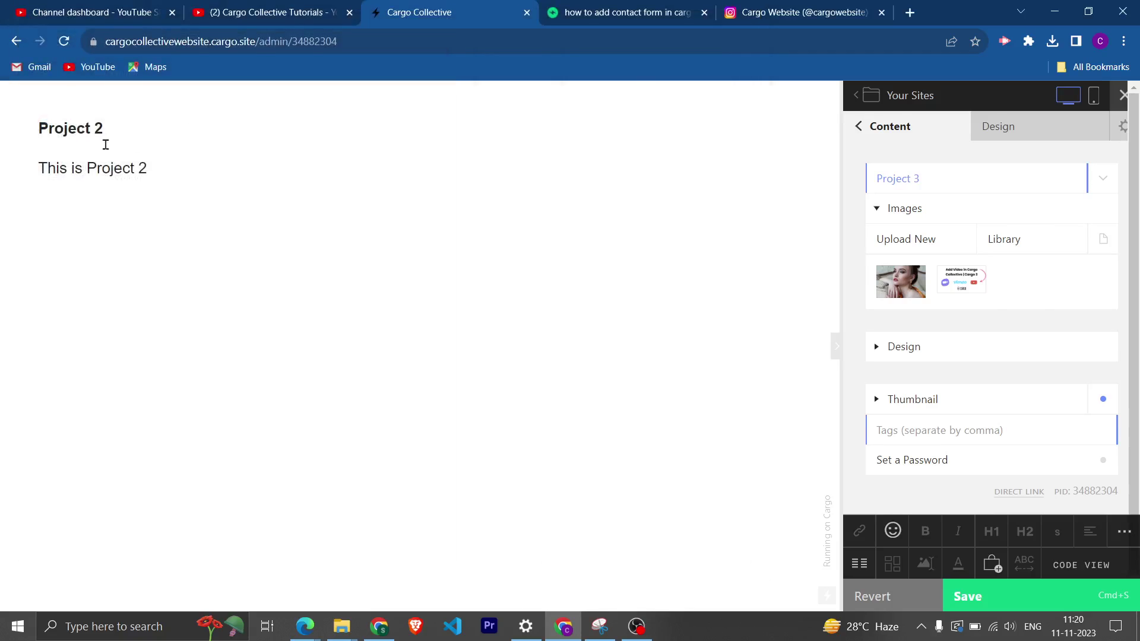
Step: Change the heading to 'Project 3' and delete the old number from the body line
{"action": "left_click", "coordinate": [106, 128]}
{"action": "key", "text": "BackSpace"}
{"action": "type", "text": "3"}
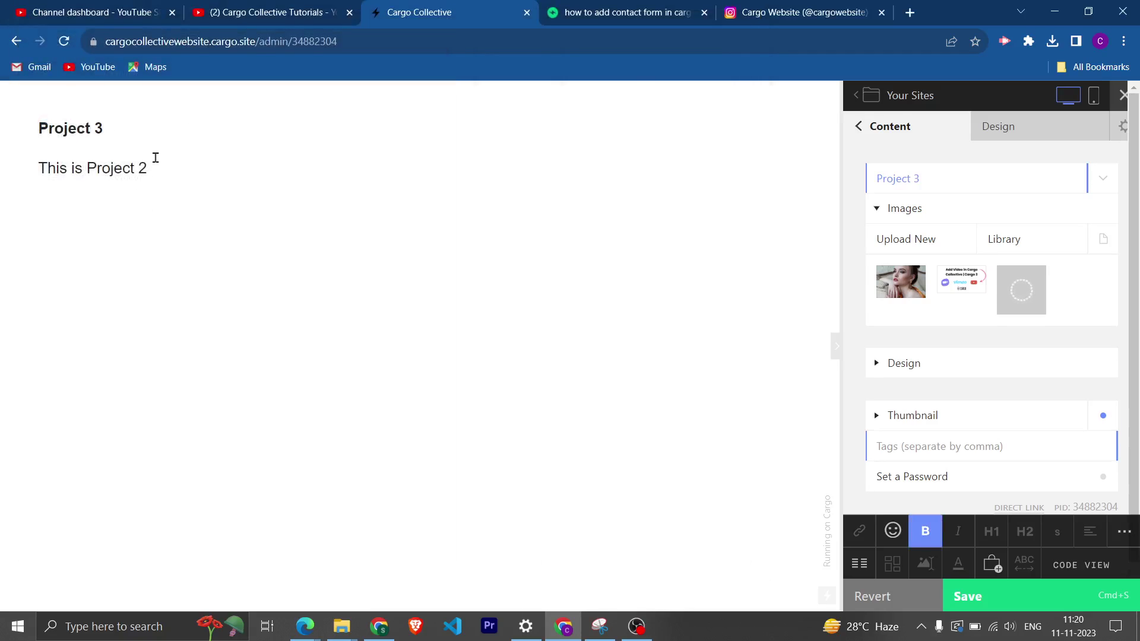
{"action": "left_click", "coordinate": [157, 159]}
{"action": "key", "text": "BackSpace"}
Step: Finish the body as 'This is Project 3' and switch the thumbnail to the Thumbnails in Cargo image
{"action": "type", "text": "3"}
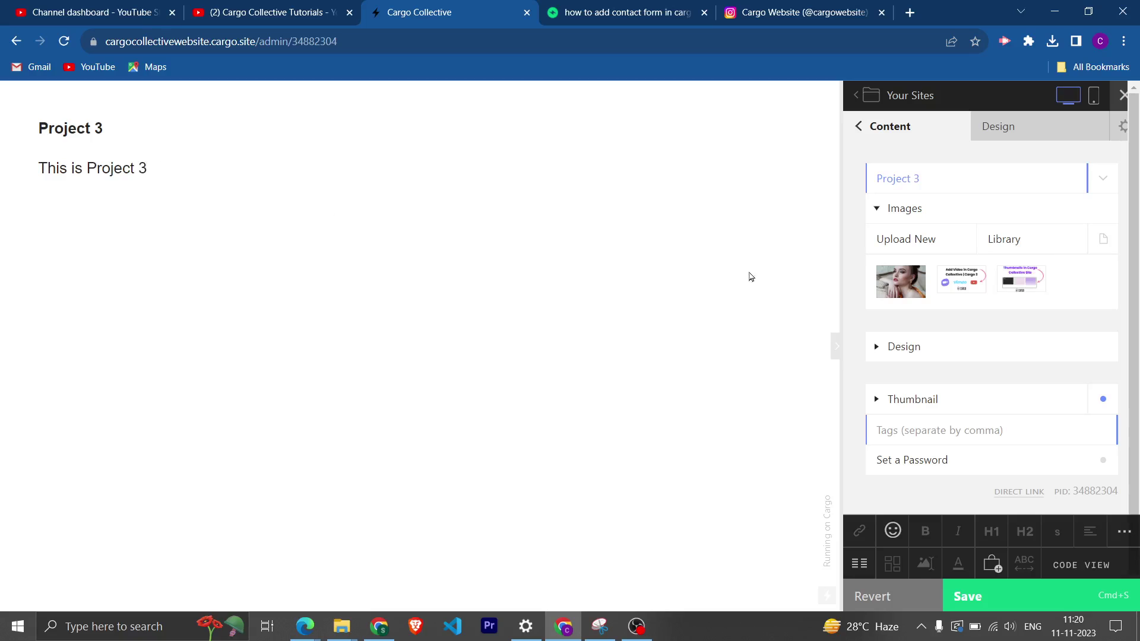
{"action": "scroll", "coordinate": [959, 333], "scroll_direction": "down", "scroll_amount": 1}
{"action": "left_click", "coordinate": [884, 389]}
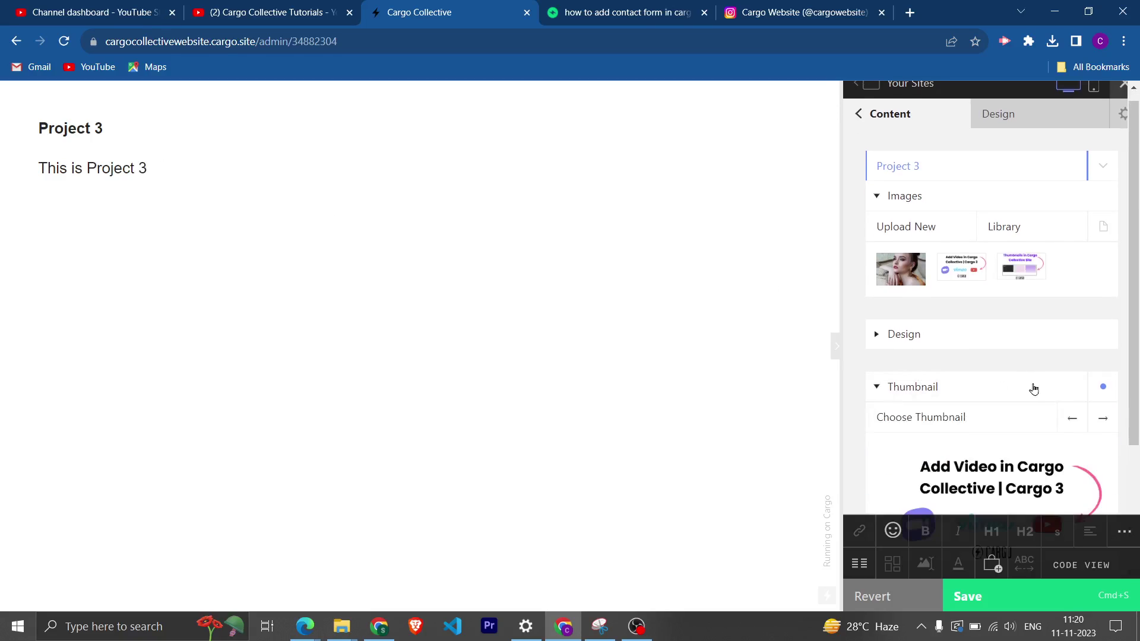
{"action": "scroll", "coordinate": [1033, 389], "scroll_direction": "down", "scroll_amount": 3}
{"action": "left_click", "coordinate": [1101, 271]}
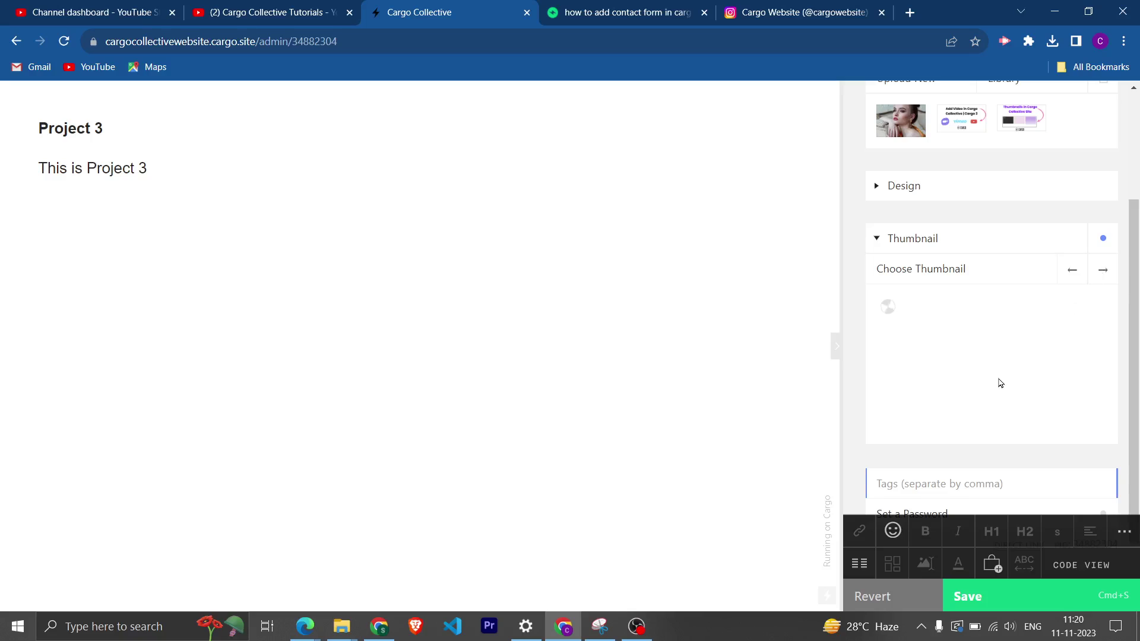
Step: Place the Thumbnails in Cargo image on the page, fix 'Pro ject 3' spacing, and save
{"action": "scroll", "coordinate": [999, 382], "scroll_direction": "up", "scroll_amount": 3}
{"action": "left_click_drag", "start_coordinate": [1013, 273], "coordinate": [115, 297]}
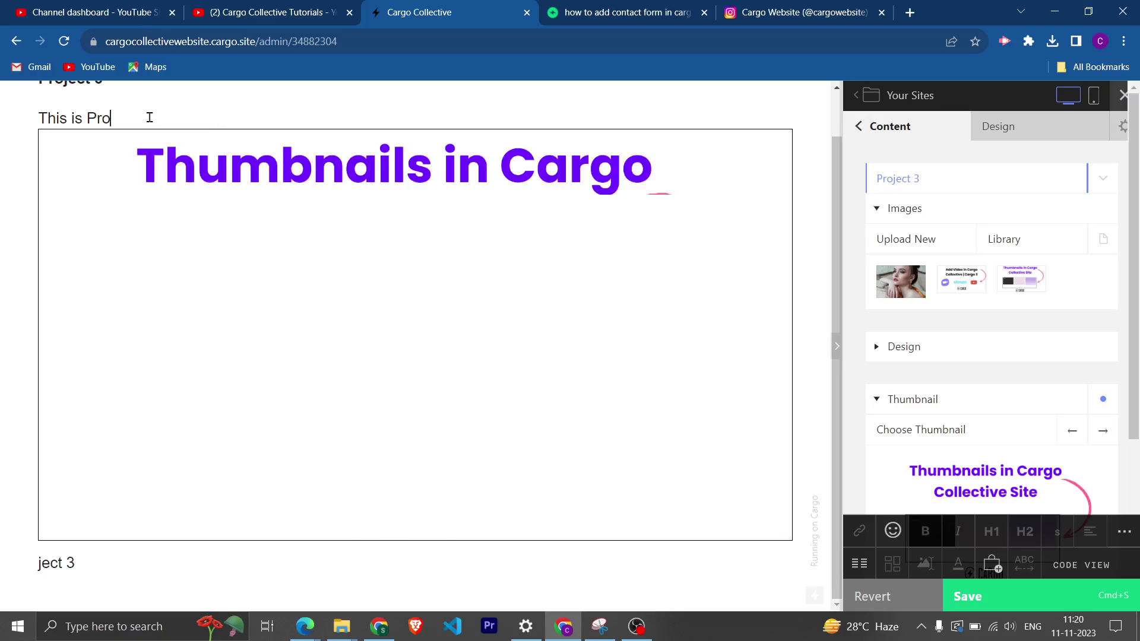
{"action": "left_click_drag", "start_coordinate": [76, 564], "coordinate": [113, 168]}
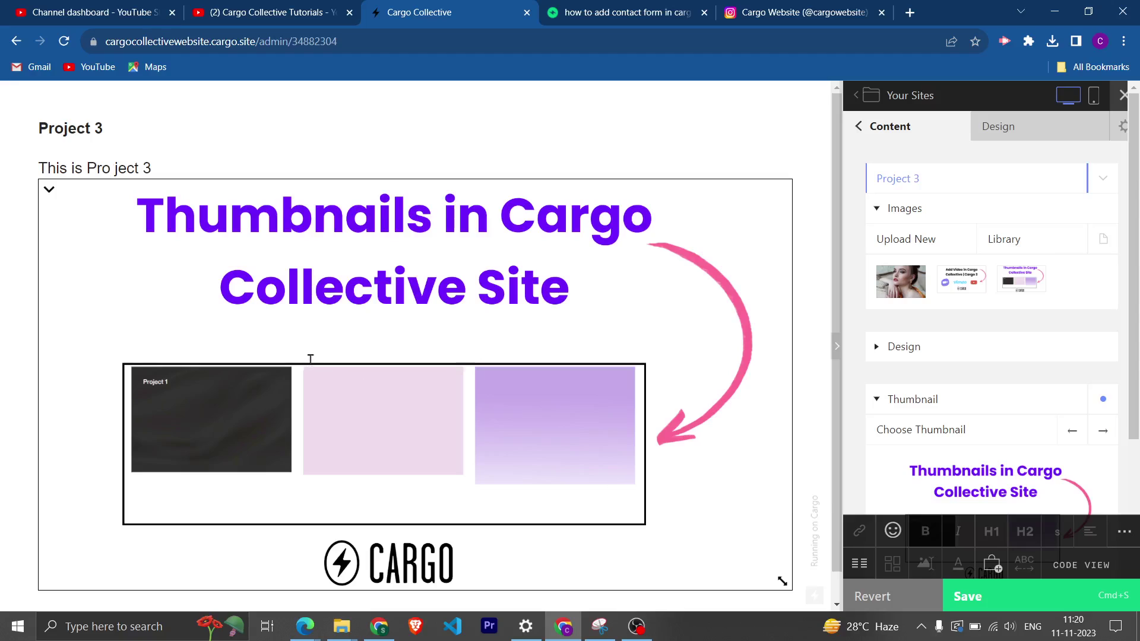
{"action": "key", "text": "BackSpace"}
{"action": "left_click", "coordinate": [1015, 599]}
{"action": "left_click", "coordinate": [867, 132]}
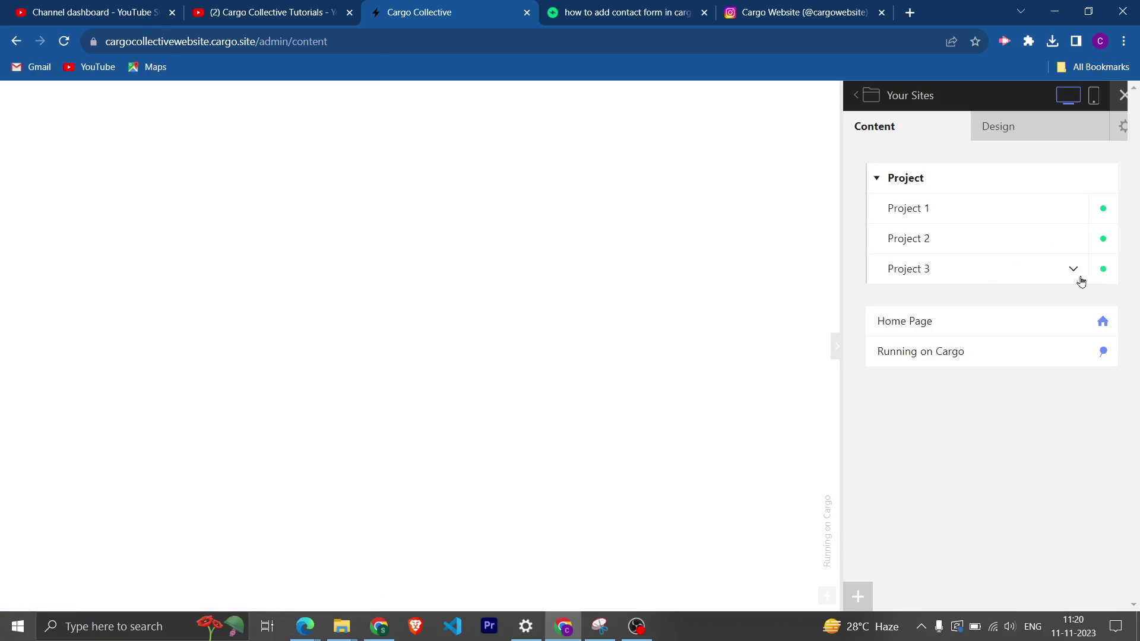
Step: Turn on Show Thumbnail Index in the Home Page's Design settings, then go back to the pages
{"action": "left_click", "coordinate": [933, 325]}
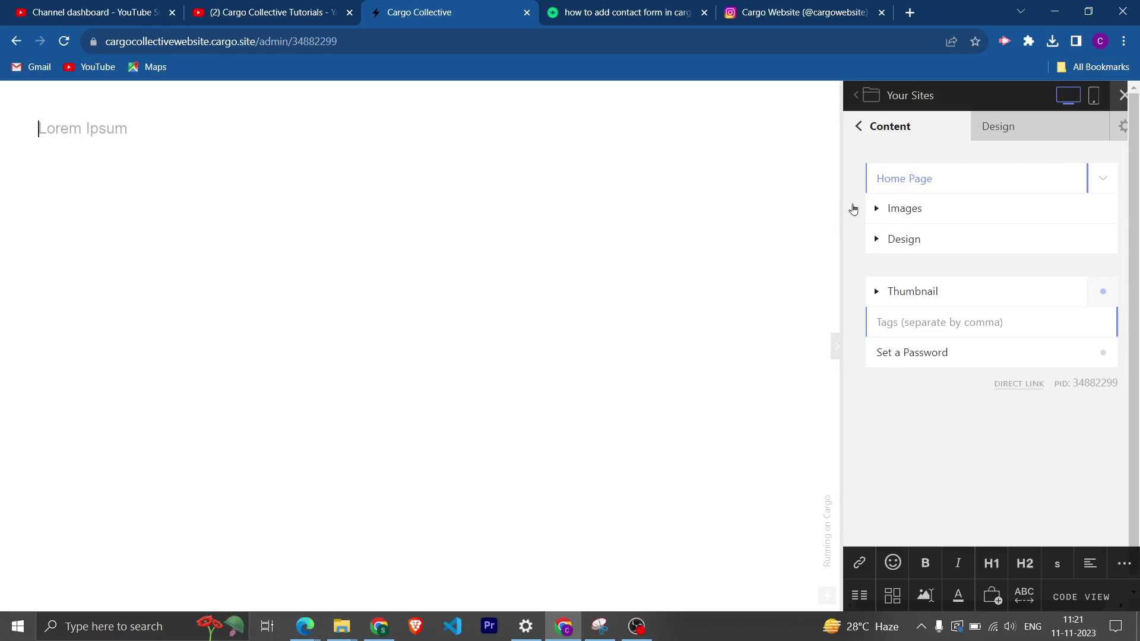
{"action": "left_click", "coordinate": [875, 239]}
{"action": "scroll", "coordinate": [976, 311], "scroll_direction": "down", "scroll_amount": 5}
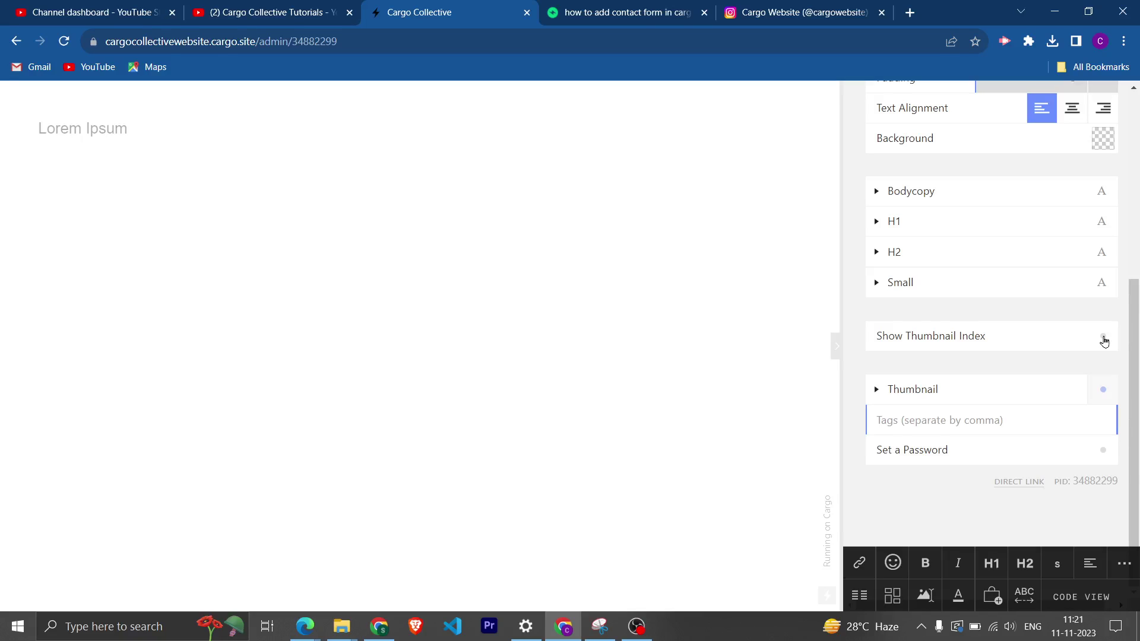
{"action": "left_click", "coordinate": [1103, 337]}
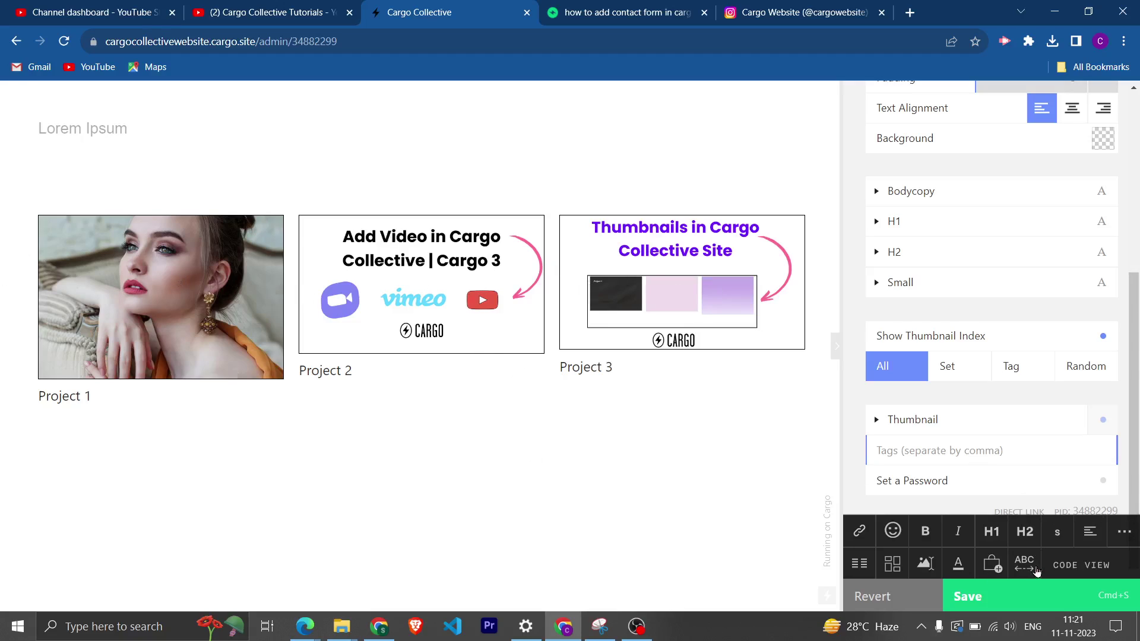
{"action": "scroll", "coordinate": [902, 150], "scroll_direction": "up", "scroll_amount": 5}
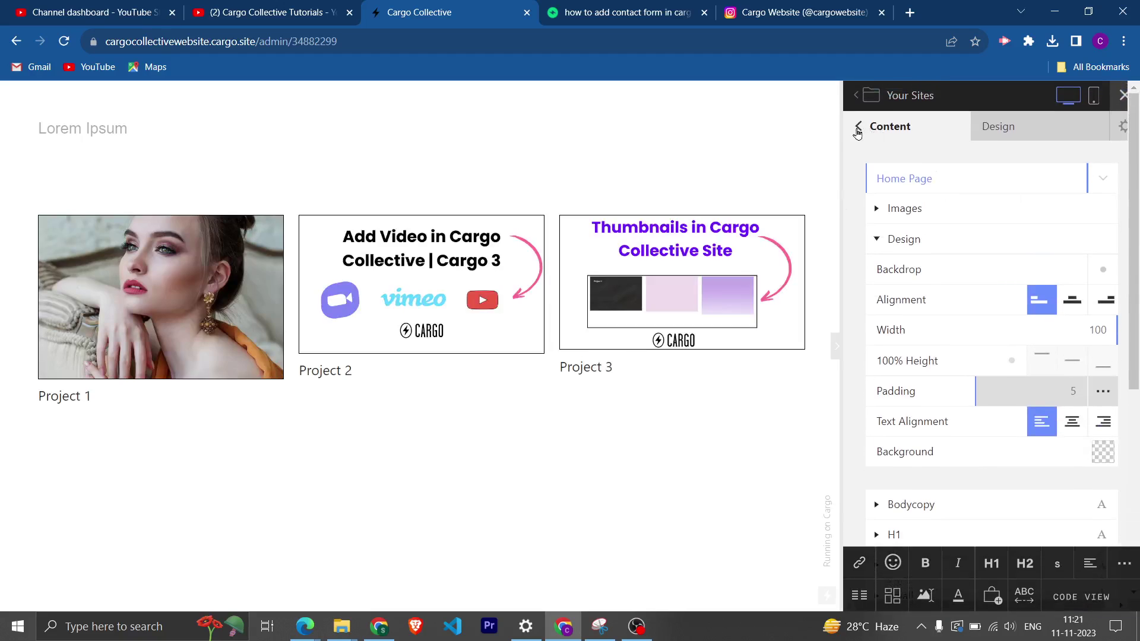
{"action": "left_click", "coordinate": [857, 128]}
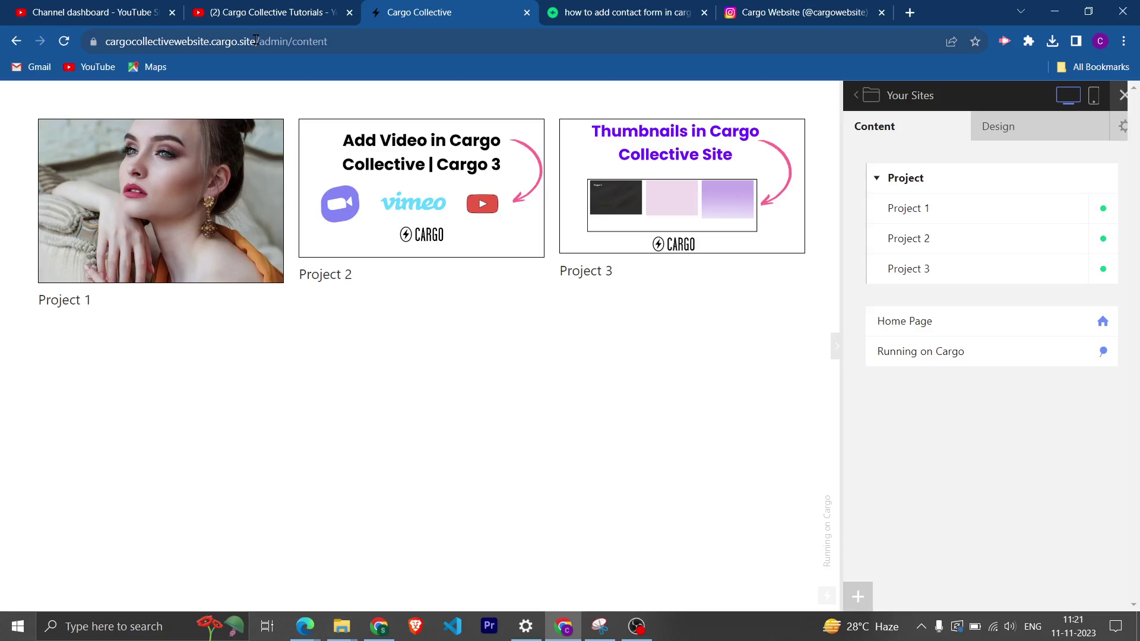
Step: Open the published cargocollectivewebsite.cargo.site in a new tab beside the editor
{"action": "left_click_drag", "start_coordinate": [256, 39], "coordinate": [57, 42]}
{"action": "key", "text": "ctrl+c"}
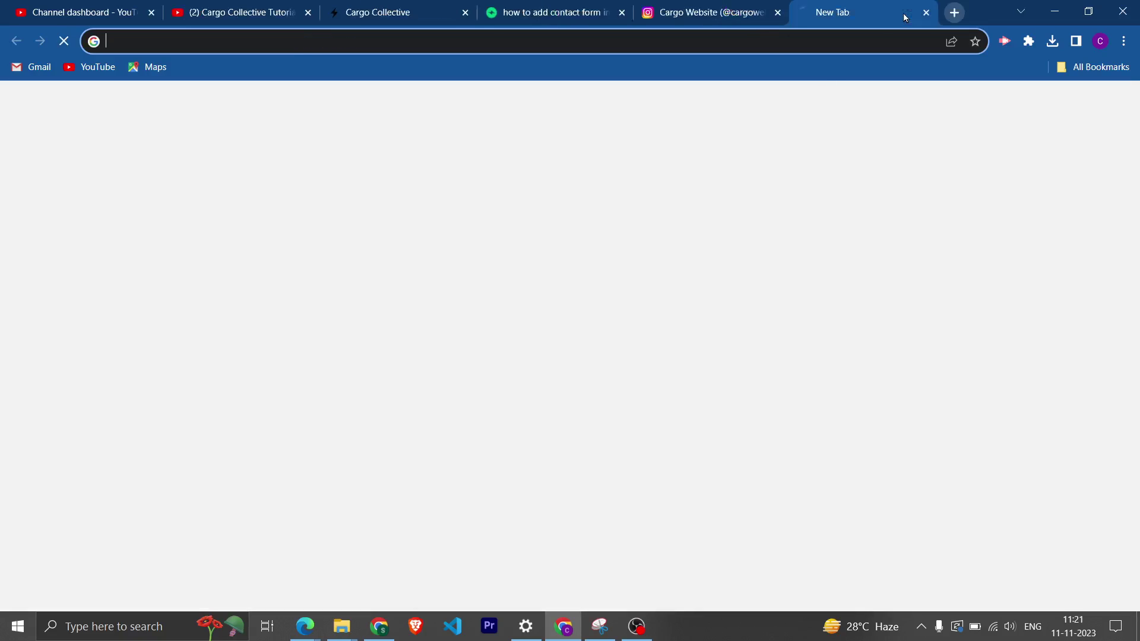
{"action": "left_click", "coordinate": [910, 12]}
{"action": "key", "text": "ctrl+v"}
{"action": "key", "text": "Return"}
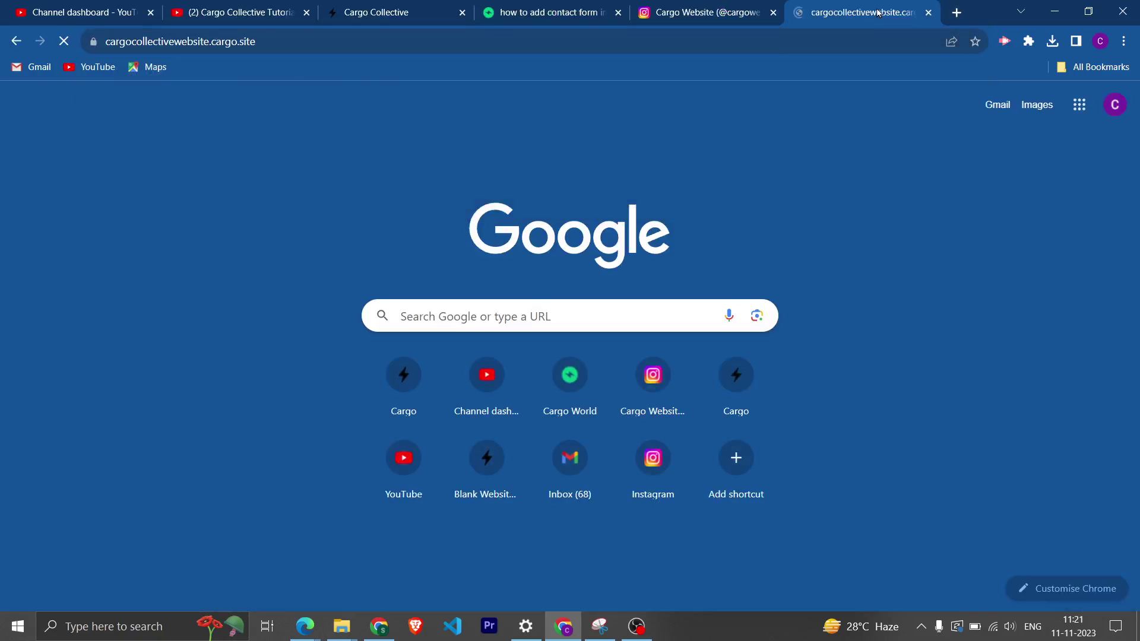
{"action": "left_click_drag", "start_coordinate": [905, 17], "coordinate": [594, 13]}
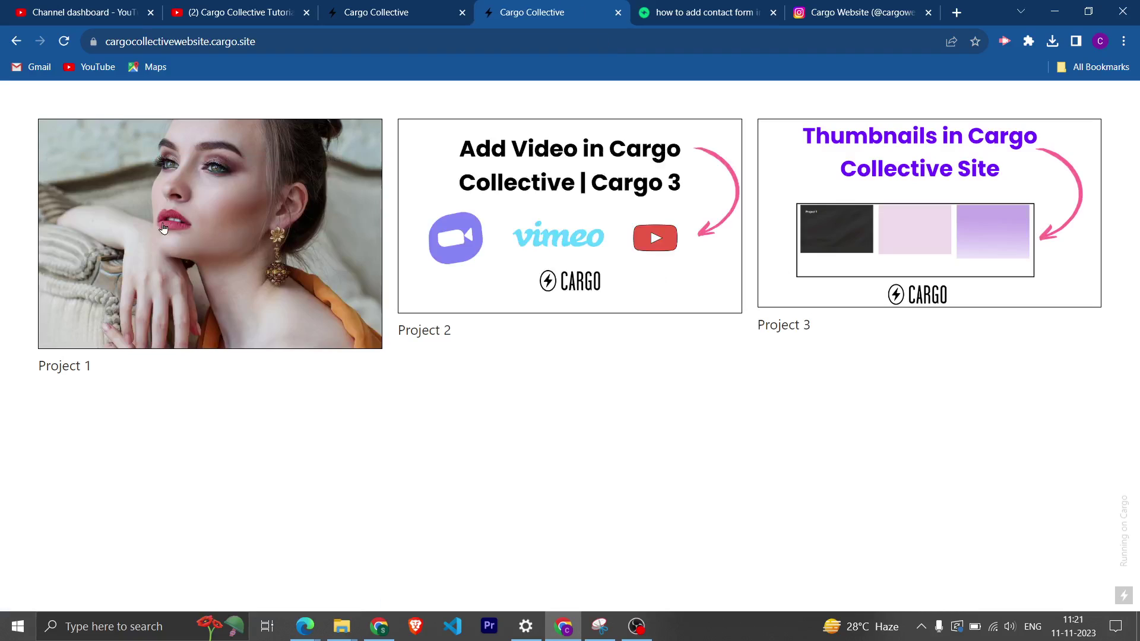
Step: Check that the Project 1, 2 and 3 thumbnails each open their project page
{"action": "left_click", "coordinate": [241, 251]}
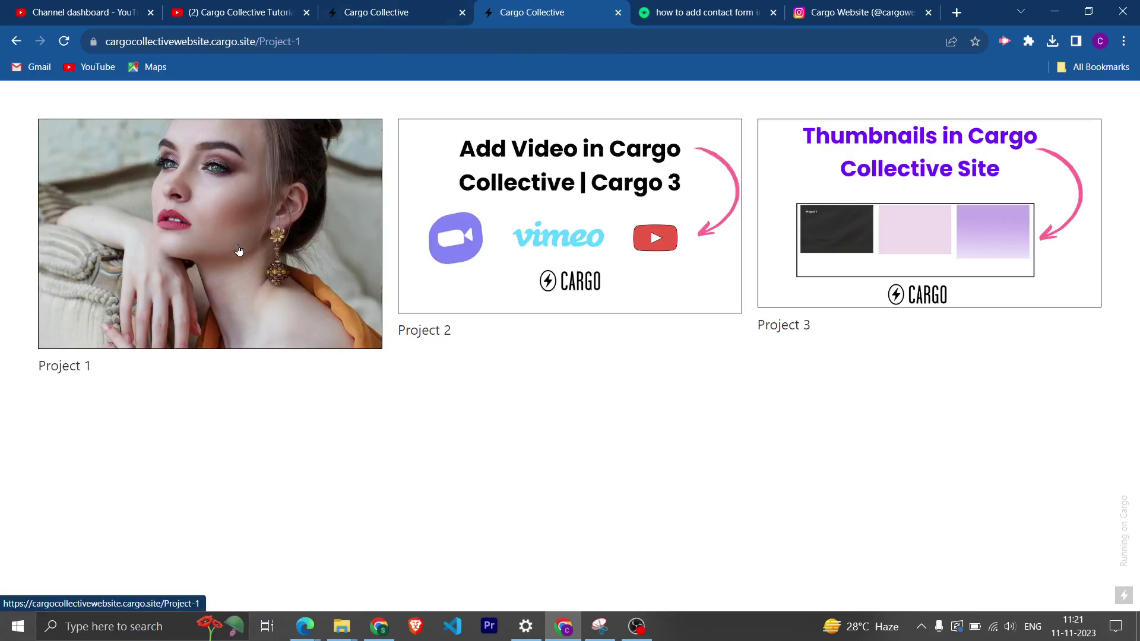
{"action": "left_click", "coordinate": [15, 42]}
{"action": "left_click", "coordinate": [587, 208]}
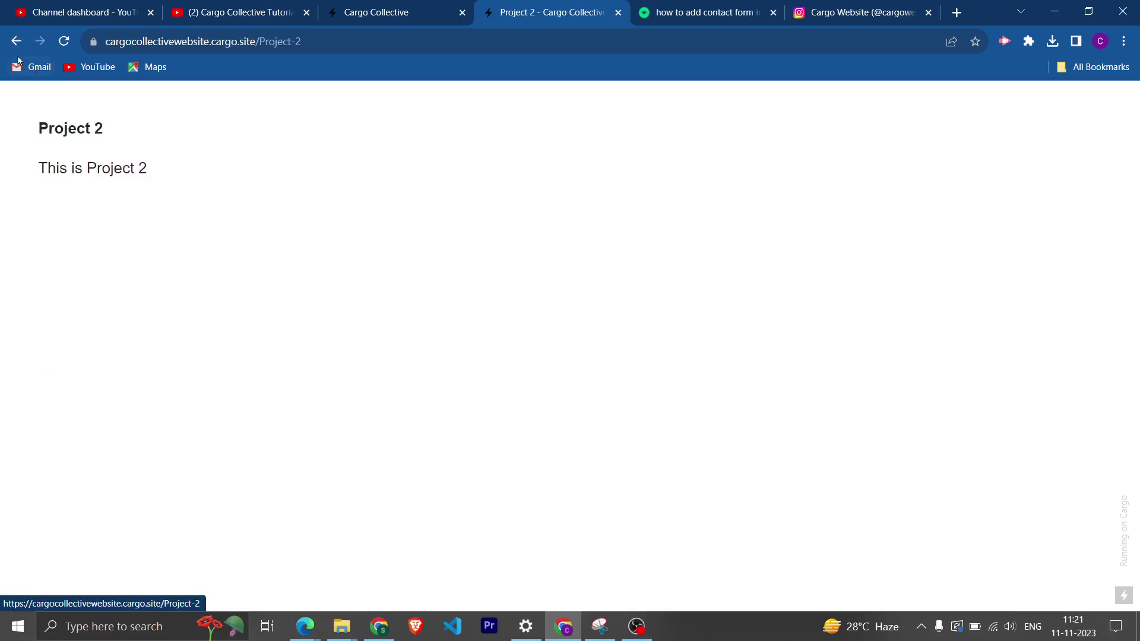
{"action": "left_click", "coordinate": [16, 44]}
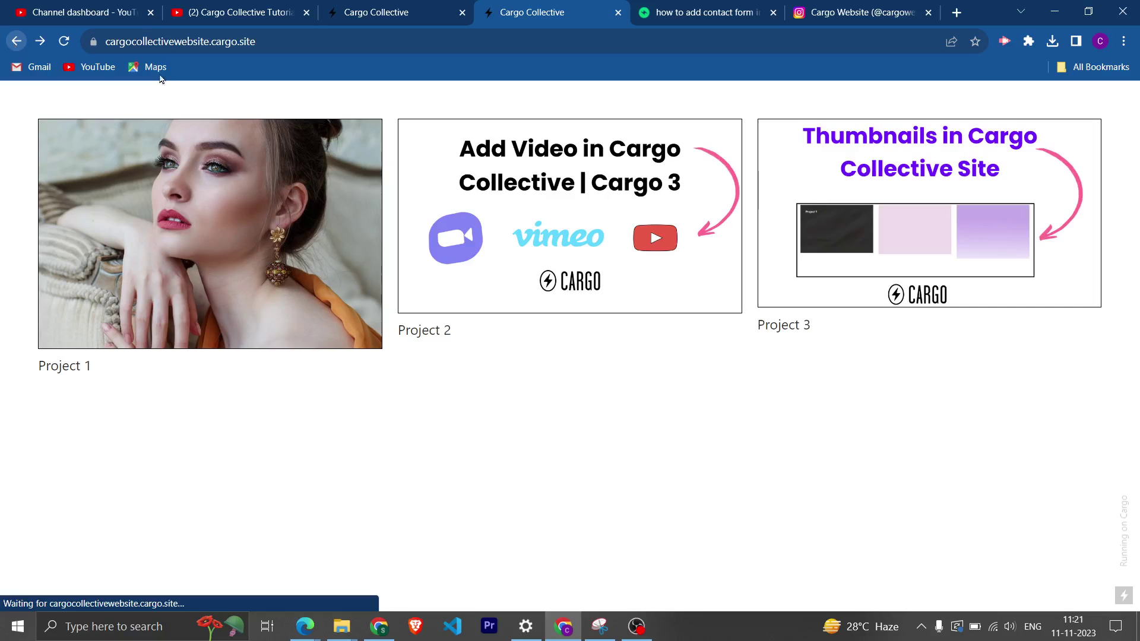
{"action": "left_click", "coordinate": [890, 234]}
{"action": "left_click", "coordinate": [16, 42]}
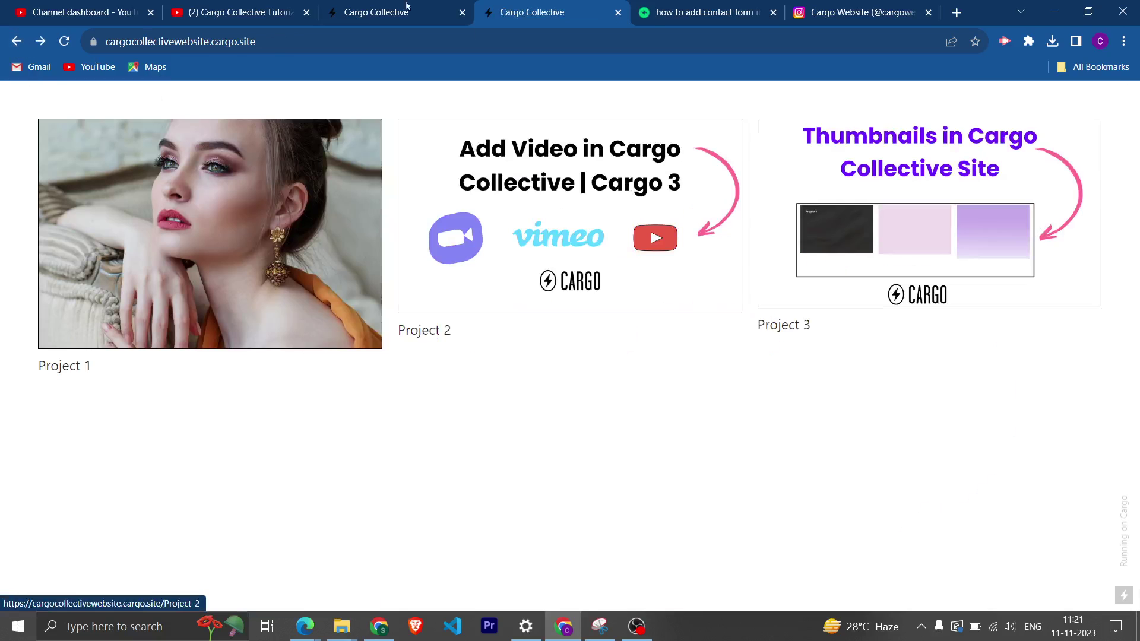
{"action": "mouse_move", "coordinate": [381, 6]}
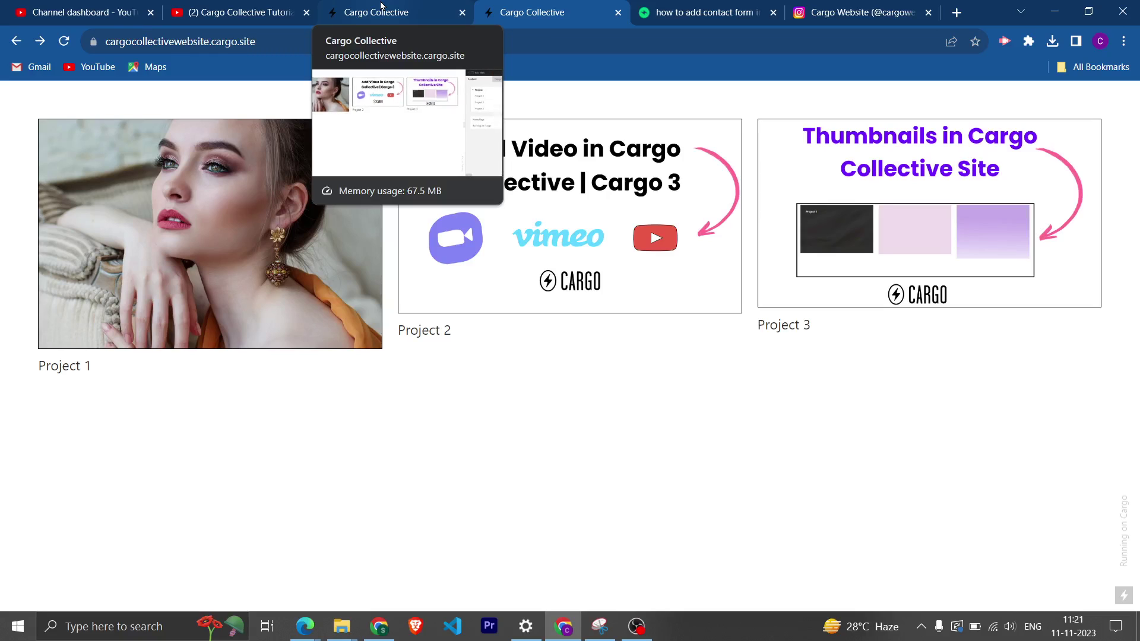
Step: Open the 'Thumbnail index hover' post from CargoWorld's More Blogs list
{"action": "left_click", "coordinate": [655, 7]}
{"action": "scroll", "coordinate": [453, 305], "scroll_direction": "down", "scroll_amount": 7}
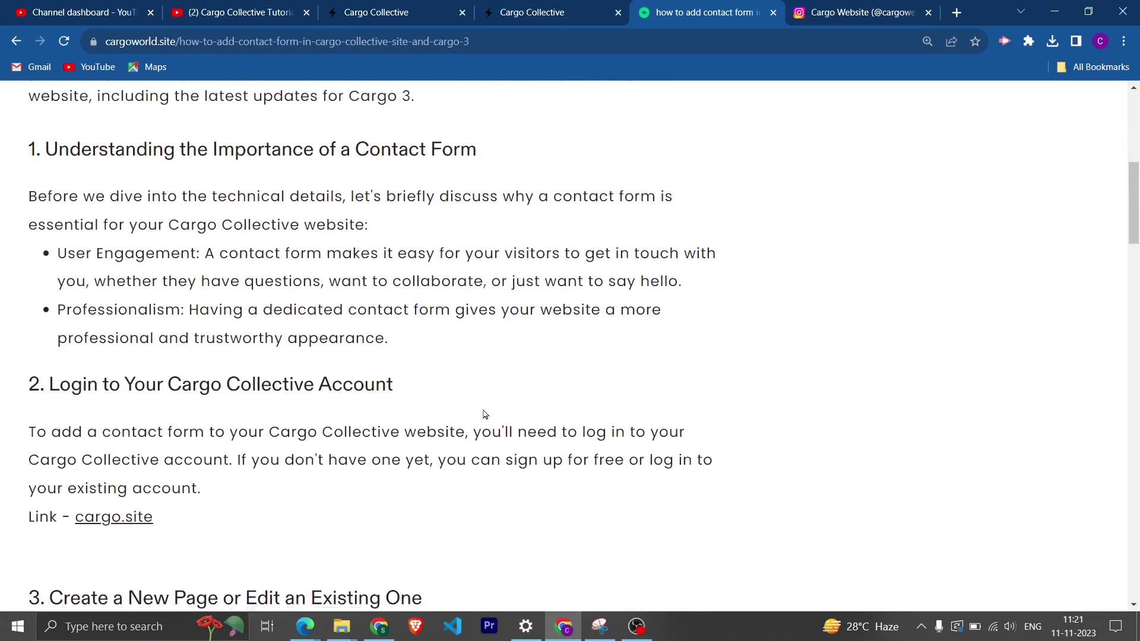
{"action": "scroll", "coordinate": [410, 308], "scroll_direction": "down", "scroll_amount": 15}
{"action": "scroll", "coordinate": [374, 350], "scroll_direction": "down", "scroll_amount": 20}
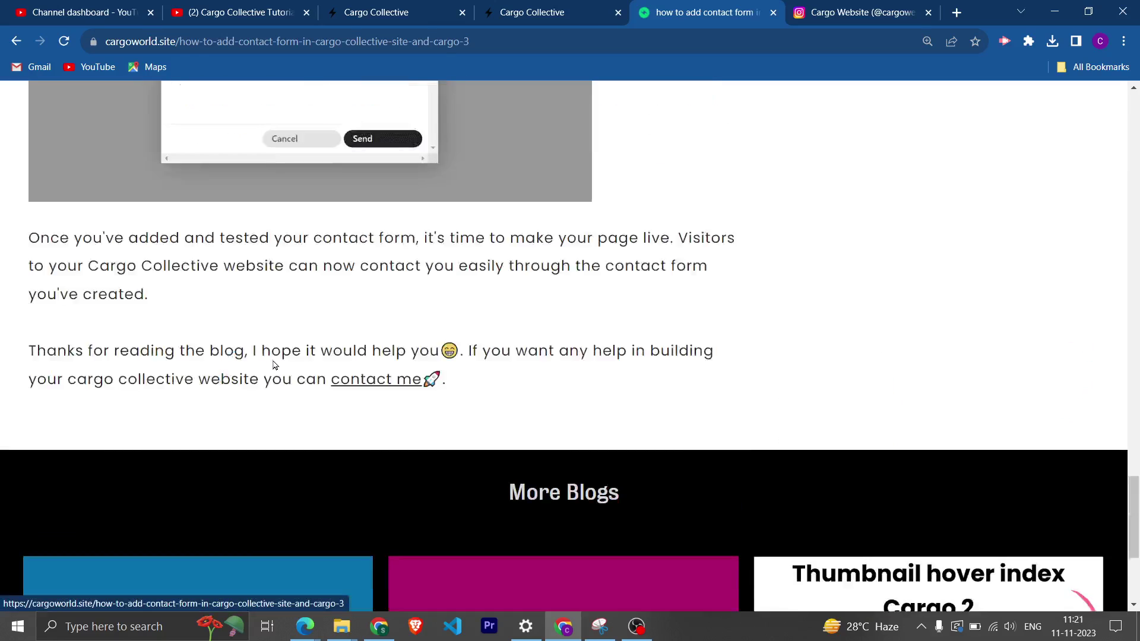
{"action": "scroll", "coordinate": [285, 351], "scroll_direction": "up", "scroll_amount": 20}
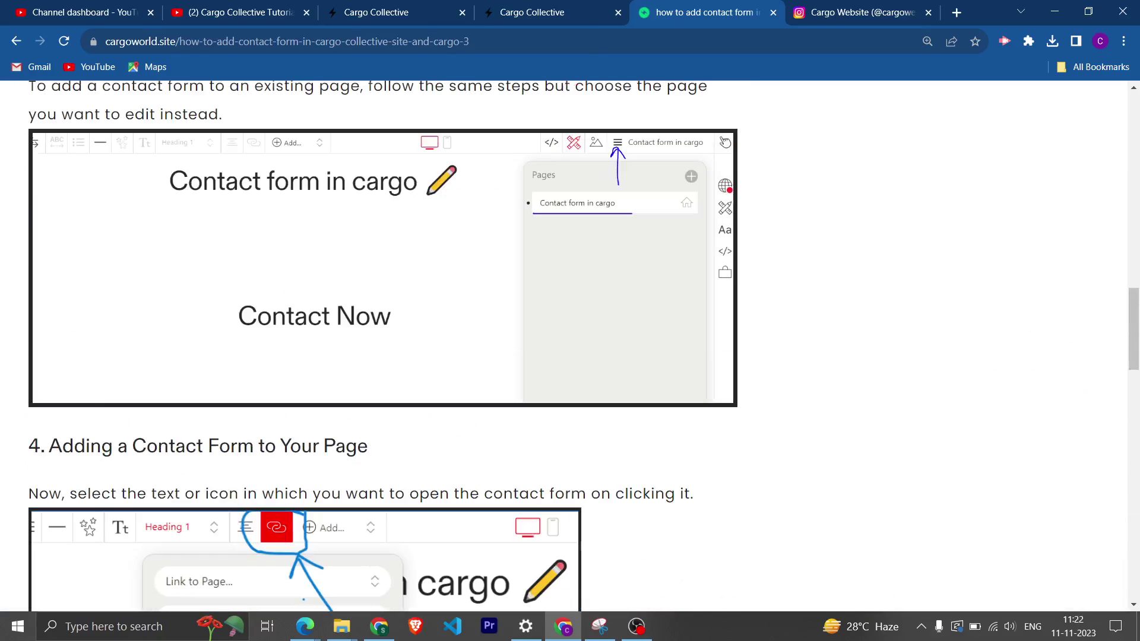
{"action": "scroll", "coordinate": [814, 407], "scroll_direction": "down", "scroll_amount": 20}
{"action": "left_click", "coordinate": [813, 407]}
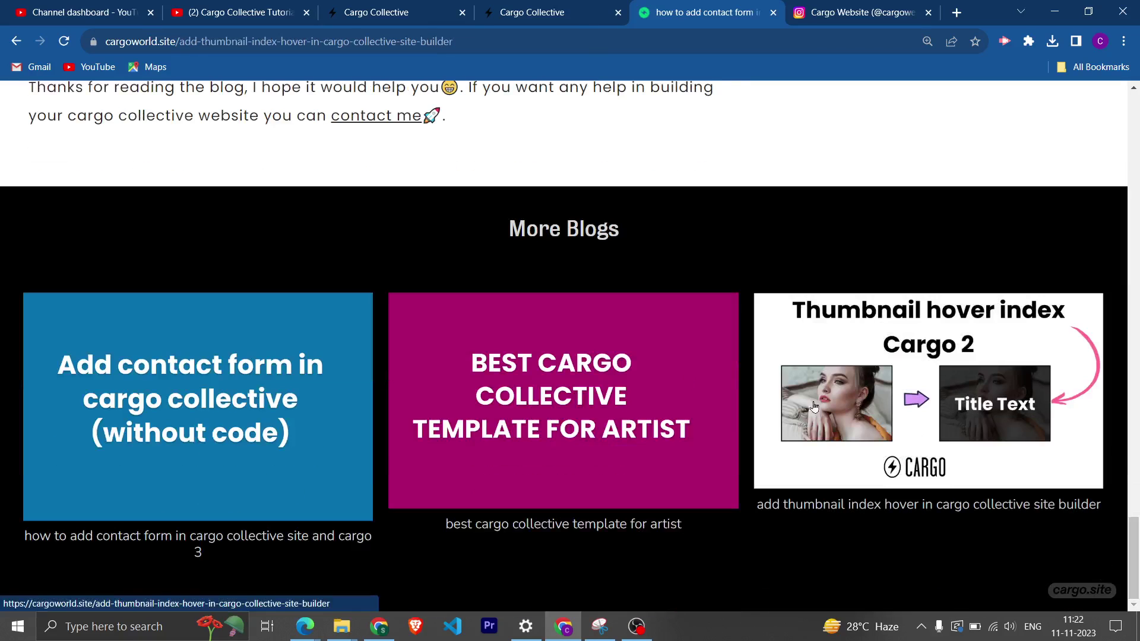
Step: Copy the Step 5 CSS code block from the tutorial
{"action": "scroll", "coordinate": [356, 369], "scroll_direction": "down", "scroll_amount": 10}
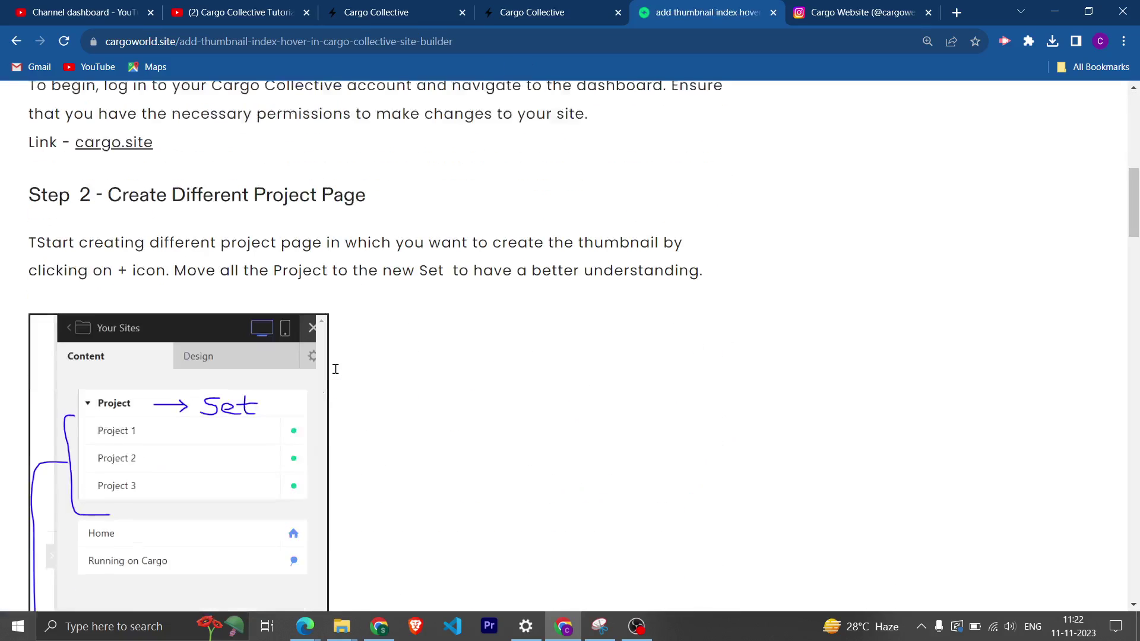
{"action": "scroll", "coordinate": [335, 368], "scroll_direction": "down", "scroll_amount": 15}
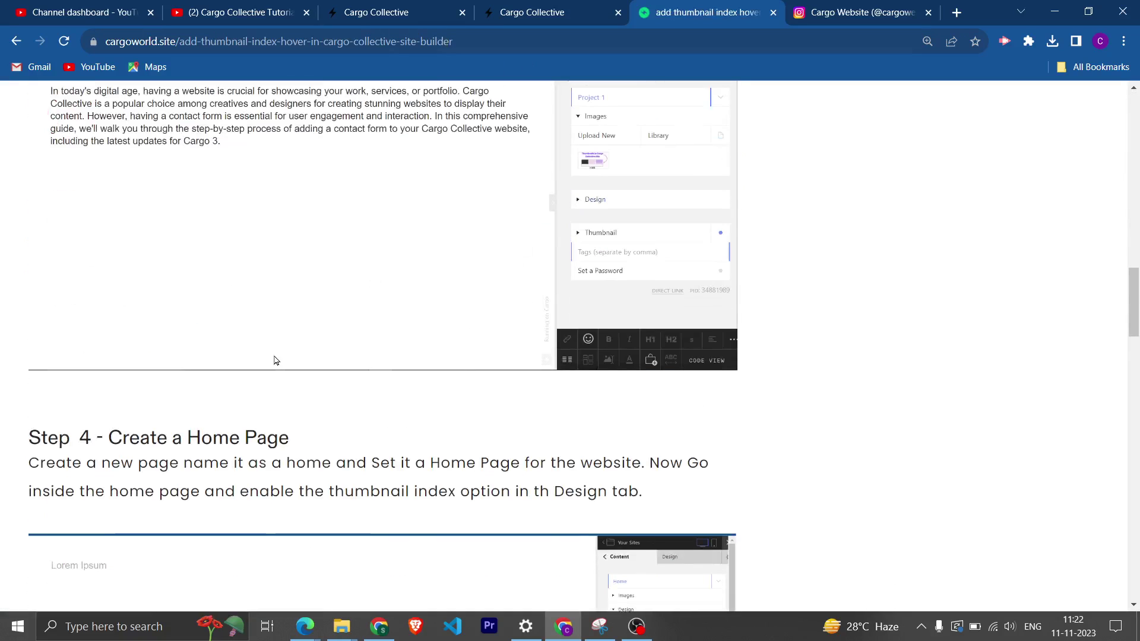
{"action": "scroll", "coordinate": [275, 360], "scroll_direction": "down", "scroll_amount": 6}
{"action": "scroll", "coordinate": [518, 388], "scroll_direction": "up", "scroll_amount": 5}
{"action": "scroll", "coordinate": [216, 410], "scroll_direction": "down", "scroll_amount": 10}
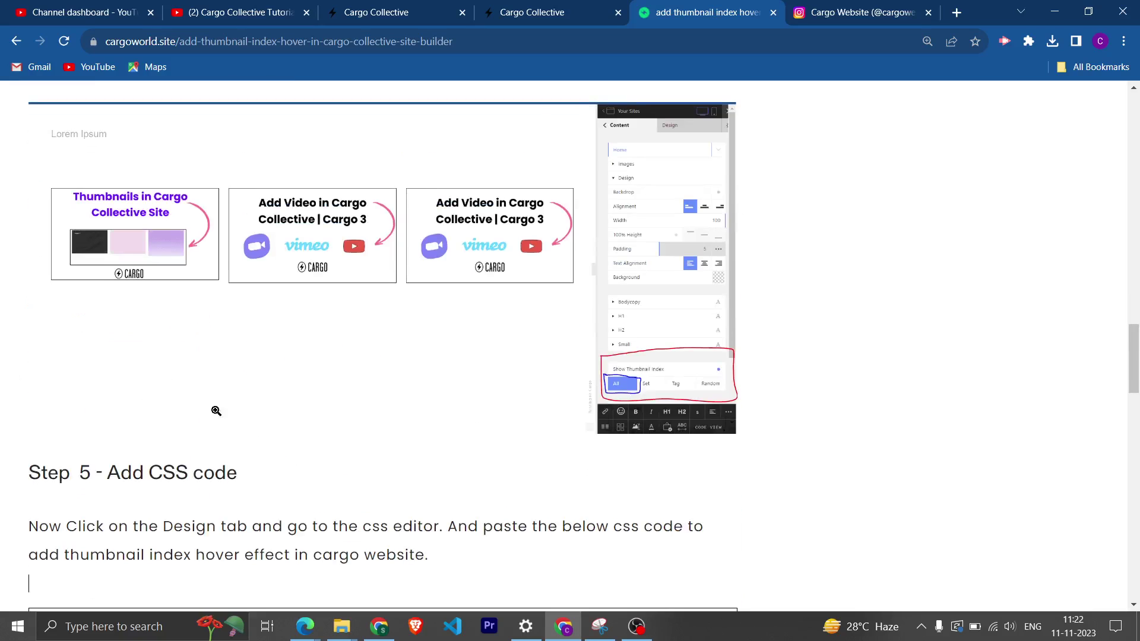
{"action": "scroll", "coordinate": [289, 406], "scroll_direction": "down", "scroll_amount": 2}
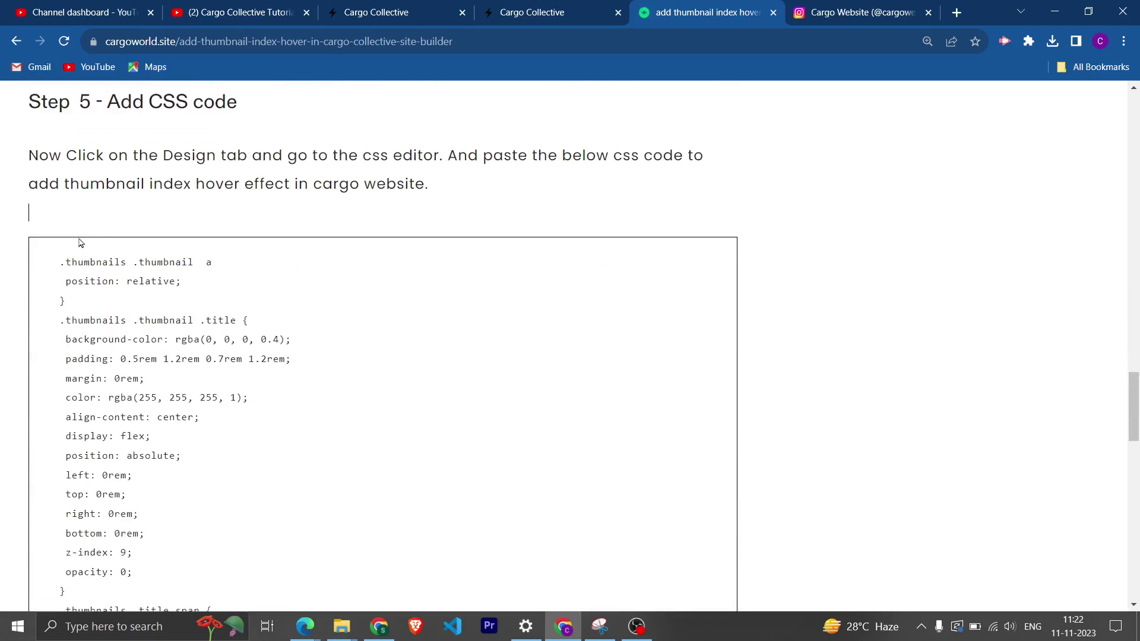
{"action": "left_click_drag", "start_coordinate": [58, 271], "coordinate": [123, 326]}
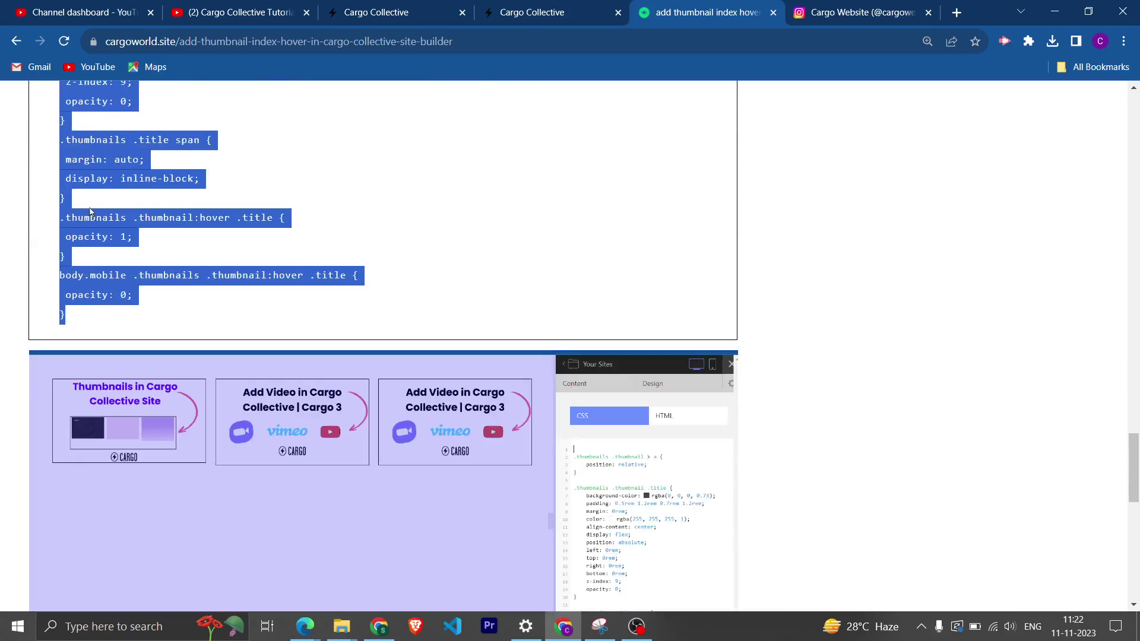
{"action": "right_click", "coordinate": [83, 192]}
{"action": "left_click", "coordinate": [122, 200]}
{"action": "scroll", "coordinate": [723, 355], "scroll_direction": "up", "scroll_amount": 5}
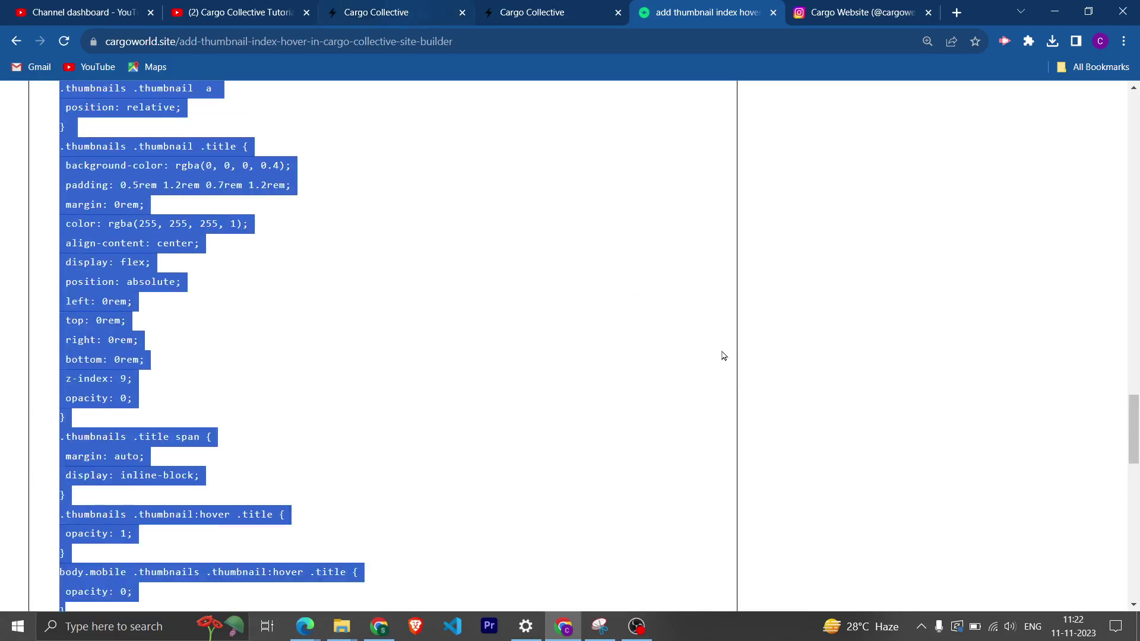
{"action": "scroll", "coordinate": [723, 355], "scroll_direction": "up", "scroll_amount": 10}
{"action": "left_click_drag", "start_coordinate": [1131, 361], "coordinate": [1071, 110]}
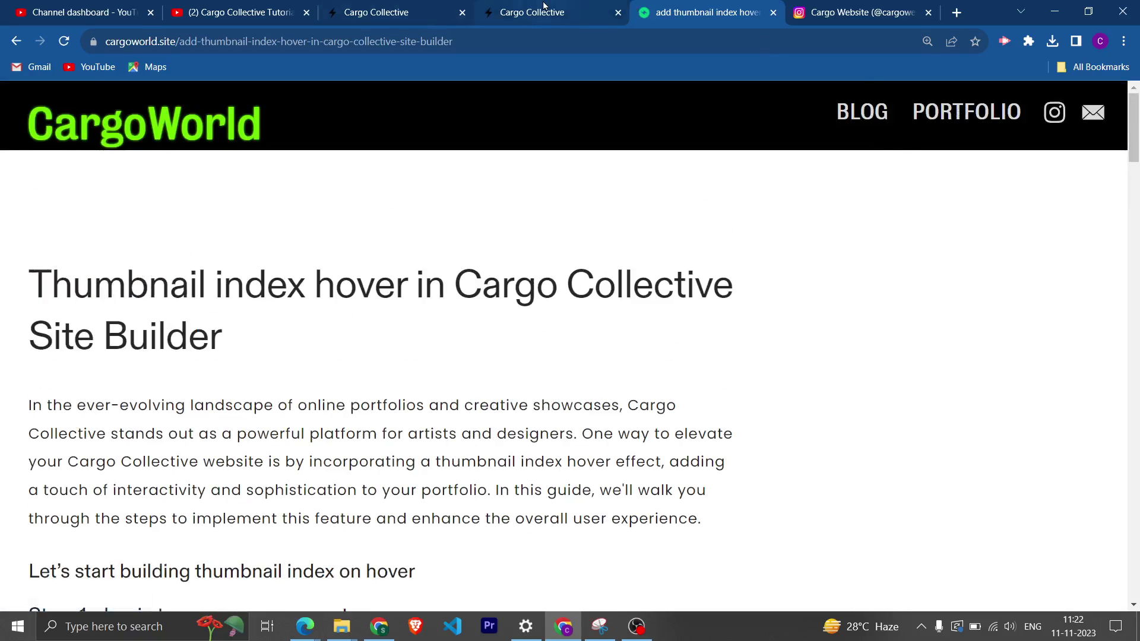
Step: Open CargoWorld's PORTFOLIO page and scroll through the grid of showcased sites
{"action": "left_click", "coordinate": [523, 5]}
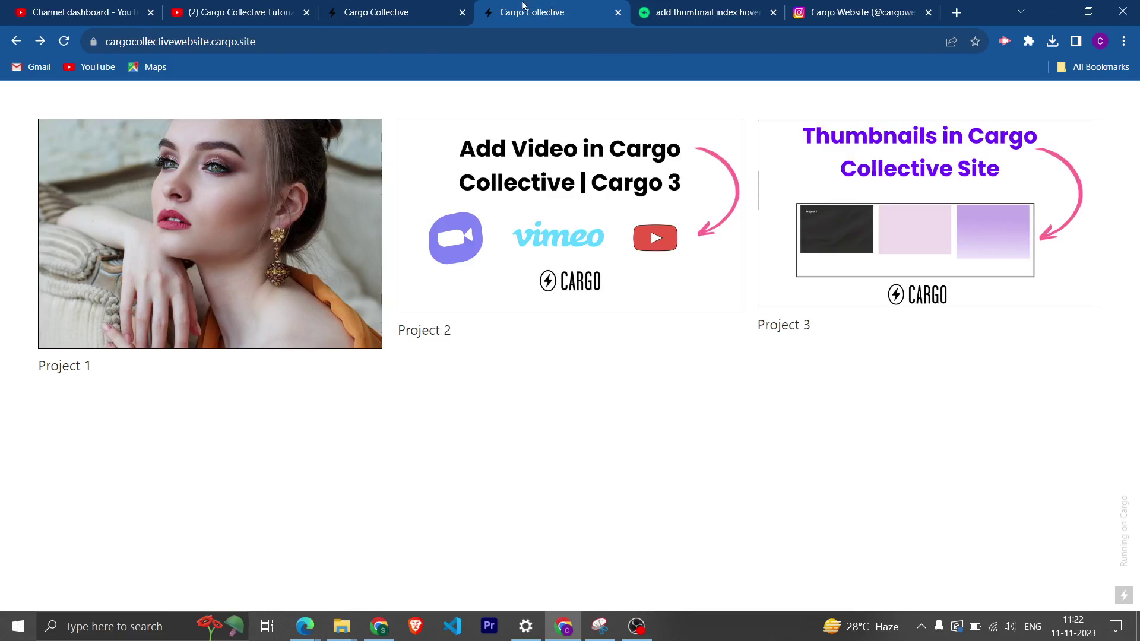
{"action": "left_click", "coordinate": [682, 8]}
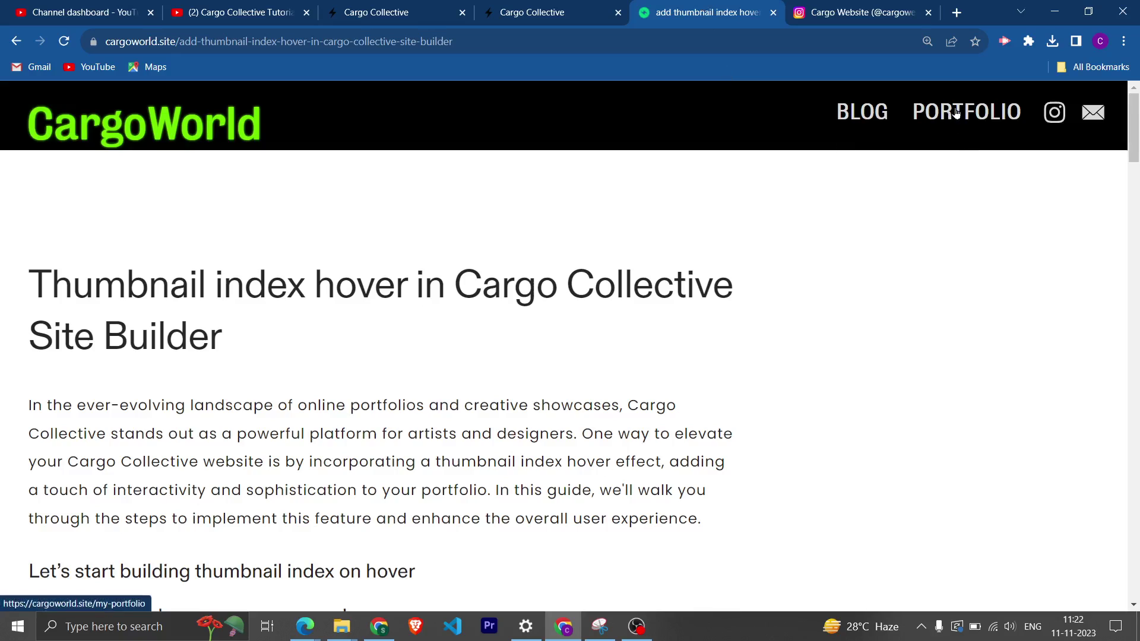
{"action": "left_click", "coordinate": [955, 113]}
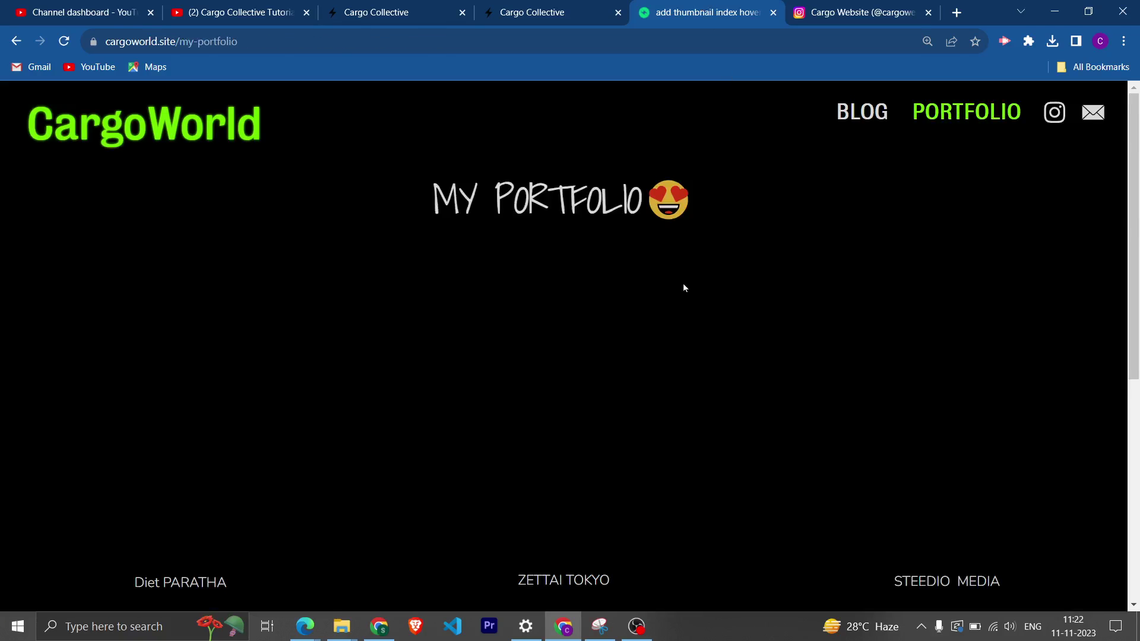
{"action": "scroll", "coordinate": [686, 285], "scroll_direction": "down", "scroll_amount": 7}
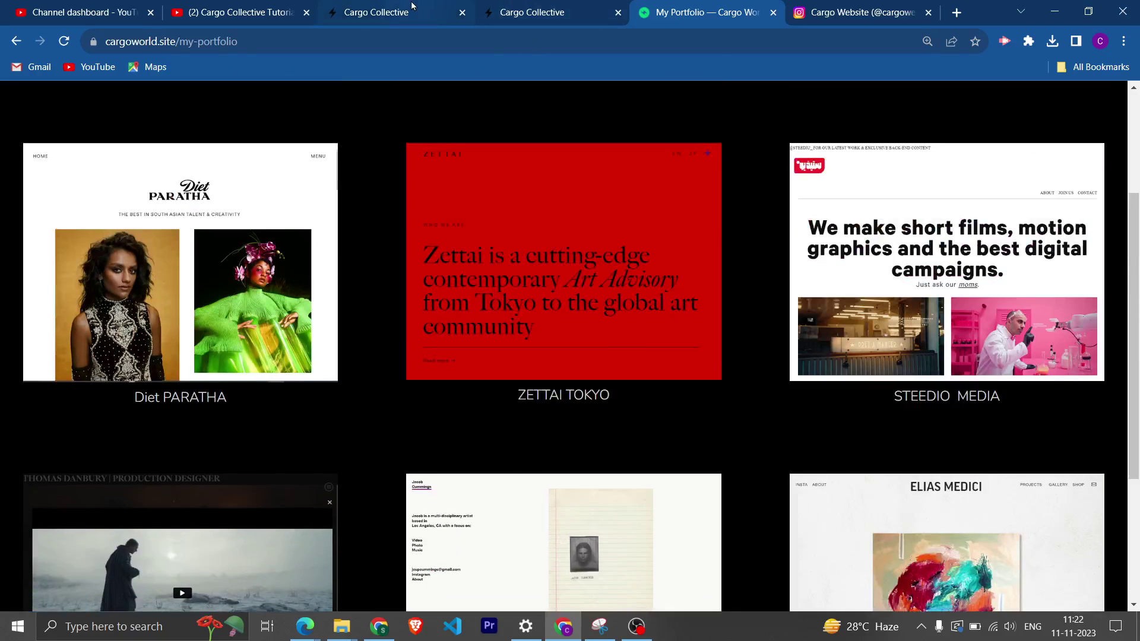
Step: In the Cargo admin's Design settings, open the CSS Editor with its empty stylesheet
{"action": "left_click", "coordinate": [412, 6]}
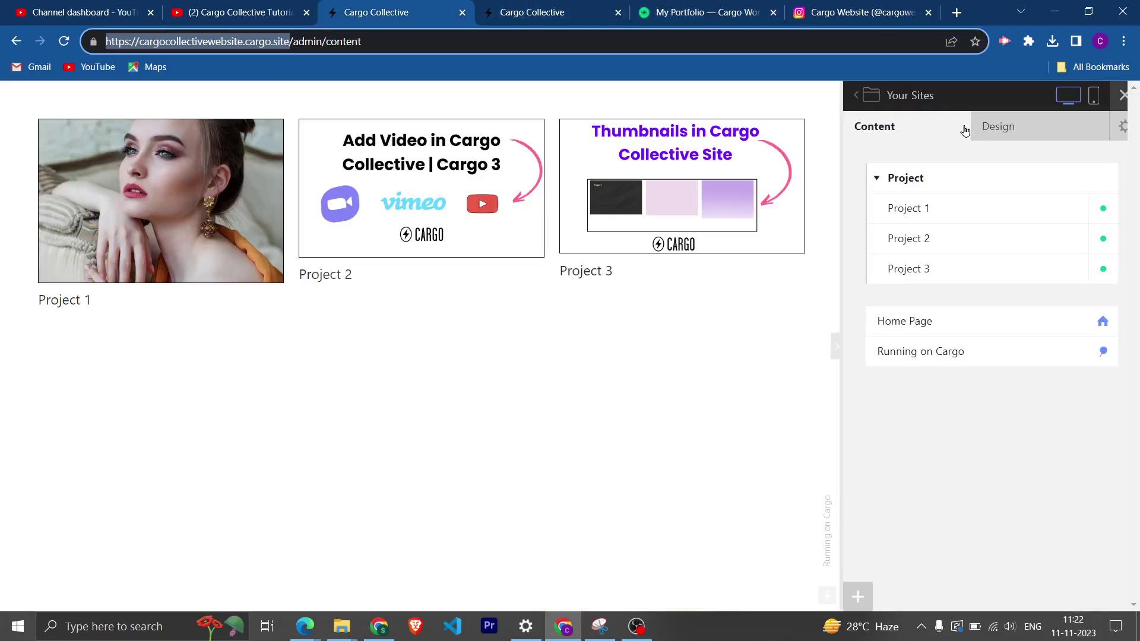
{"action": "left_click", "coordinate": [1030, 126]}
{"action": "scroll", "coordinate": [993, 310], "scroll_direction": "down", "scroll_amount": 5}
{"action": "scroll", "coordinate": [976, 322], "scroll_direction": "up", "scroll_amount": 4}
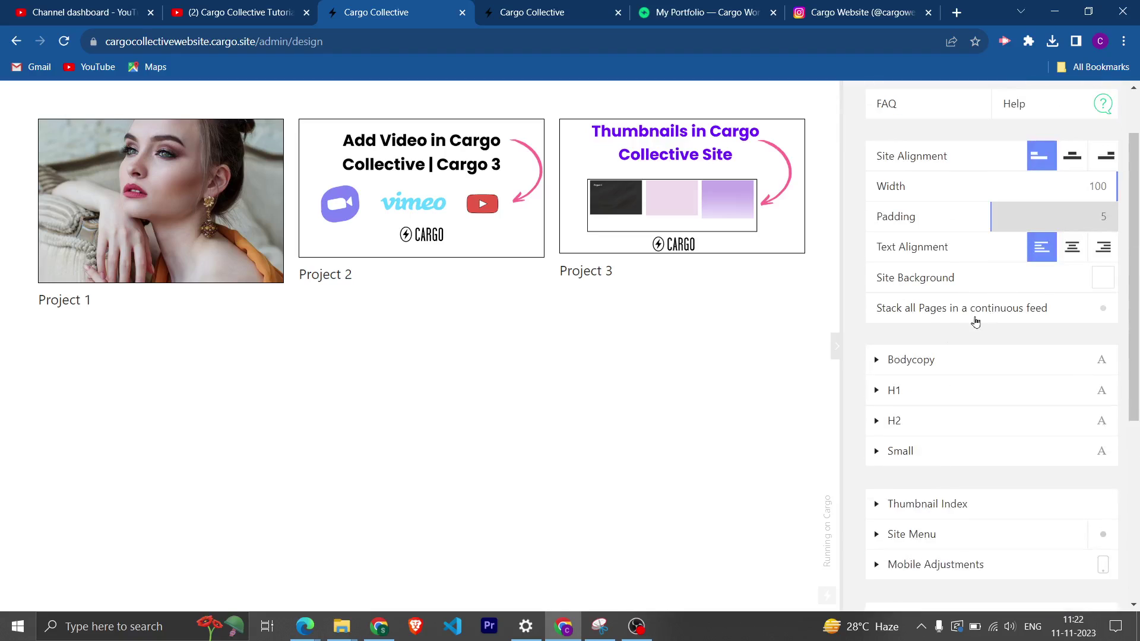
{"action": "scroll", "coordinate": [975, 322], "scroll_direction": "down", "scroll_amount": 5}
{"action": "scroll", "coordinate": [926, 386], "scroll_direction": "up", "scroll_amount": 6}
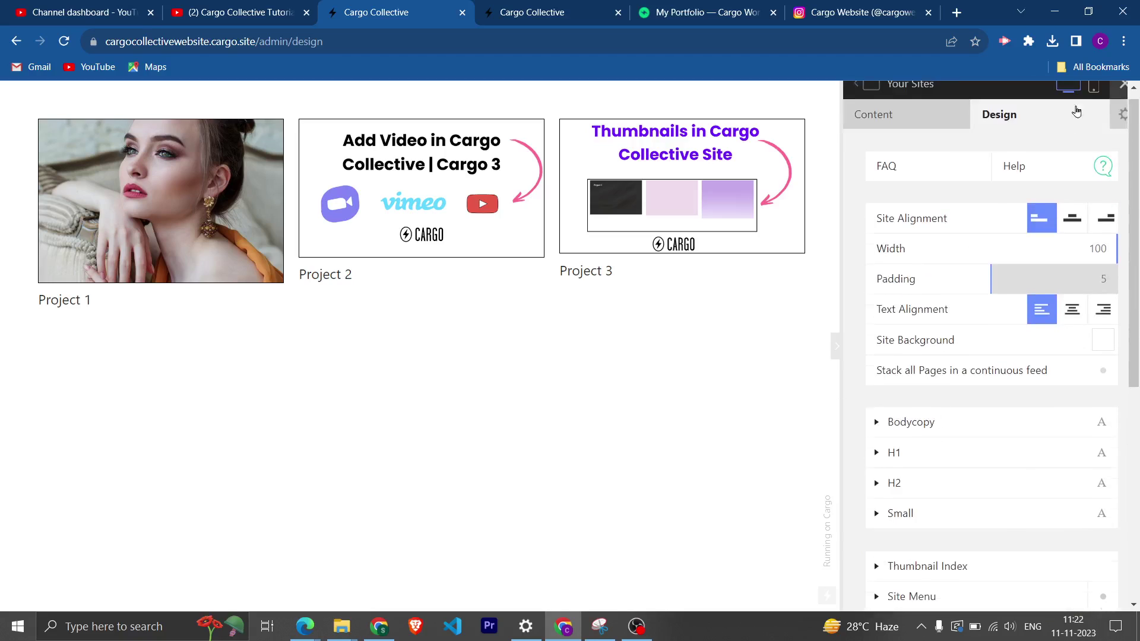
{"action": "scroll", "coordinate": [878, 404], "scroll_direction": "down", "scroll_amount": 4}
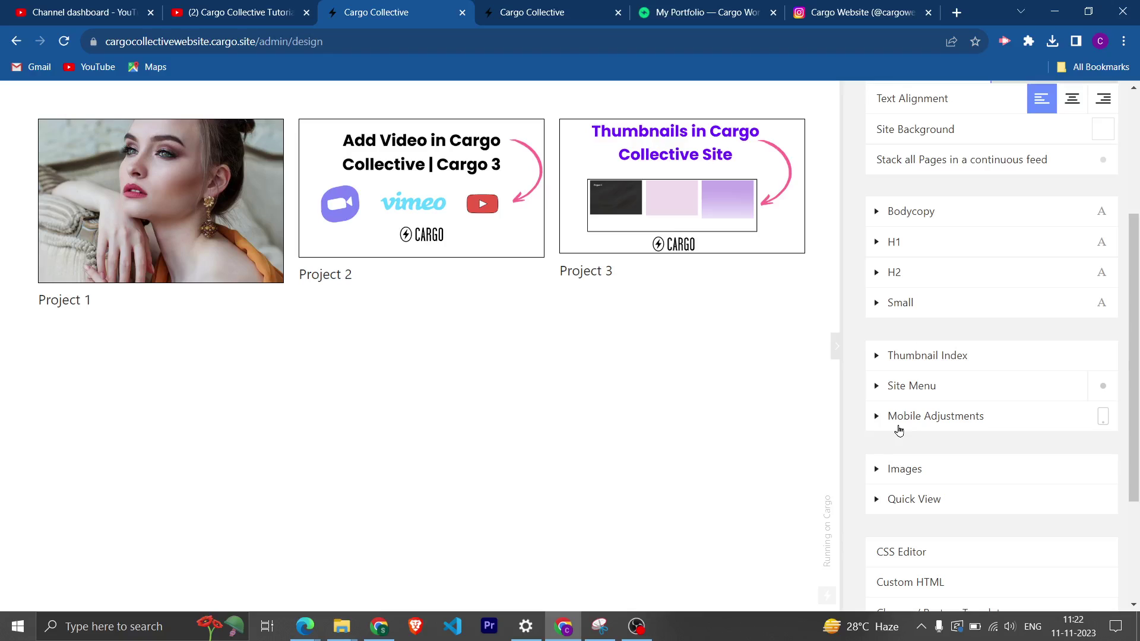
{"action": "scroll", "coordinate": [983, 479], "scroll_direction": "down", "scroll_amount": 4}
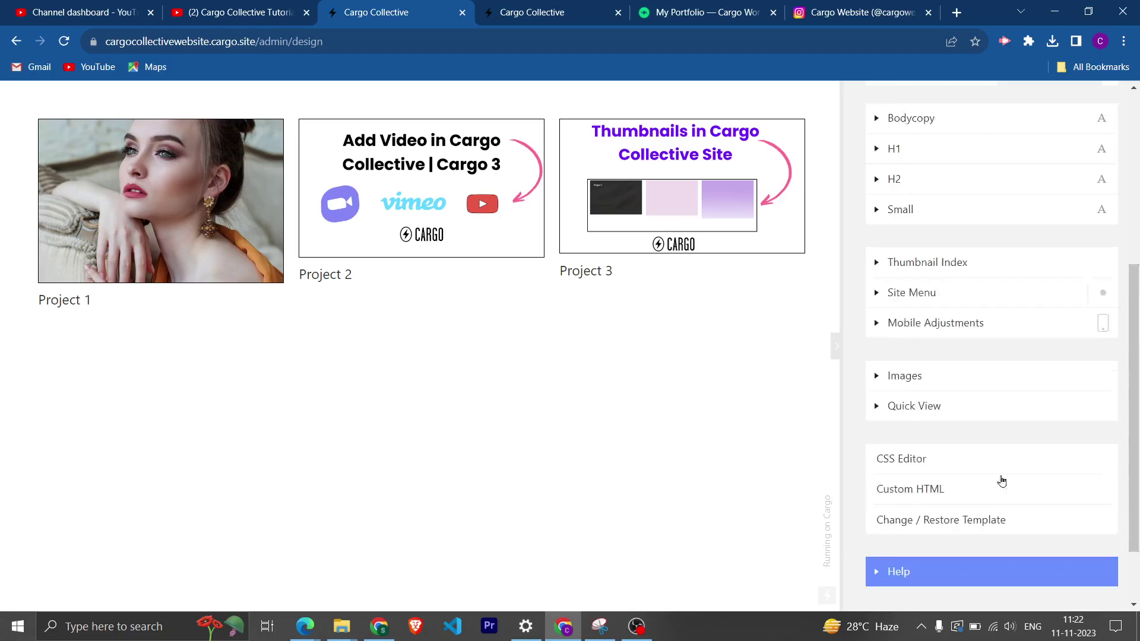
{"action": "left_click", "coordinate": [943, 371]}
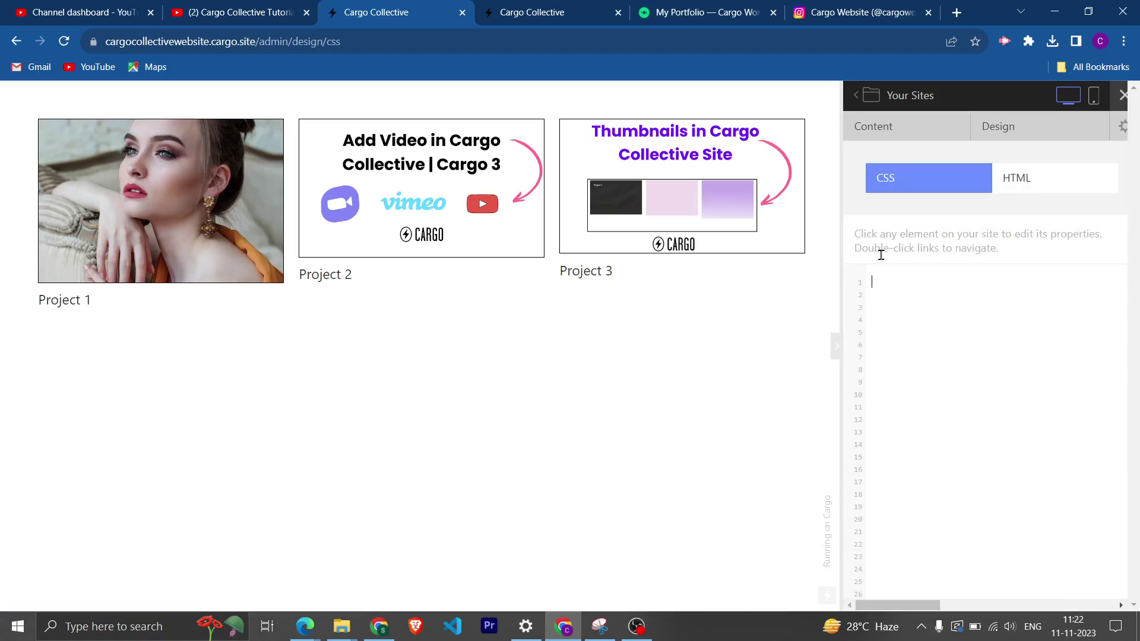
Step: Paste the thumbnail hover-overlay CSS and save it, dismissing the resulting CSS error
{"action": "key", "text": "ctrl+v"}
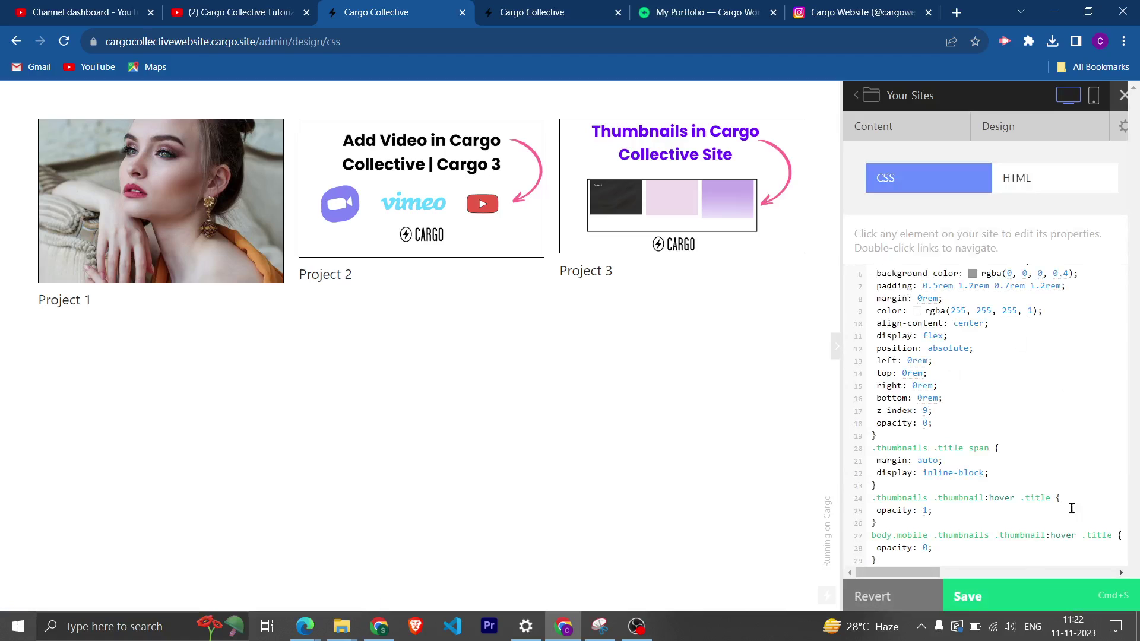
{"action": "left_click", "coordinate": [1028, 587]}
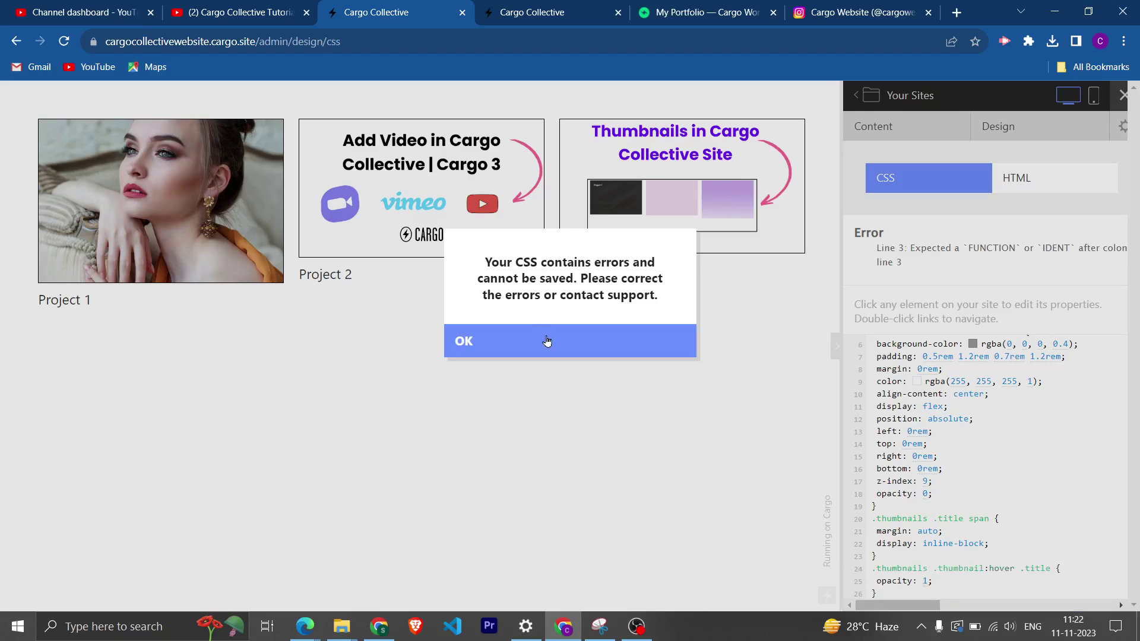
{"action": "left_click", "coordinate": [536, 340]}
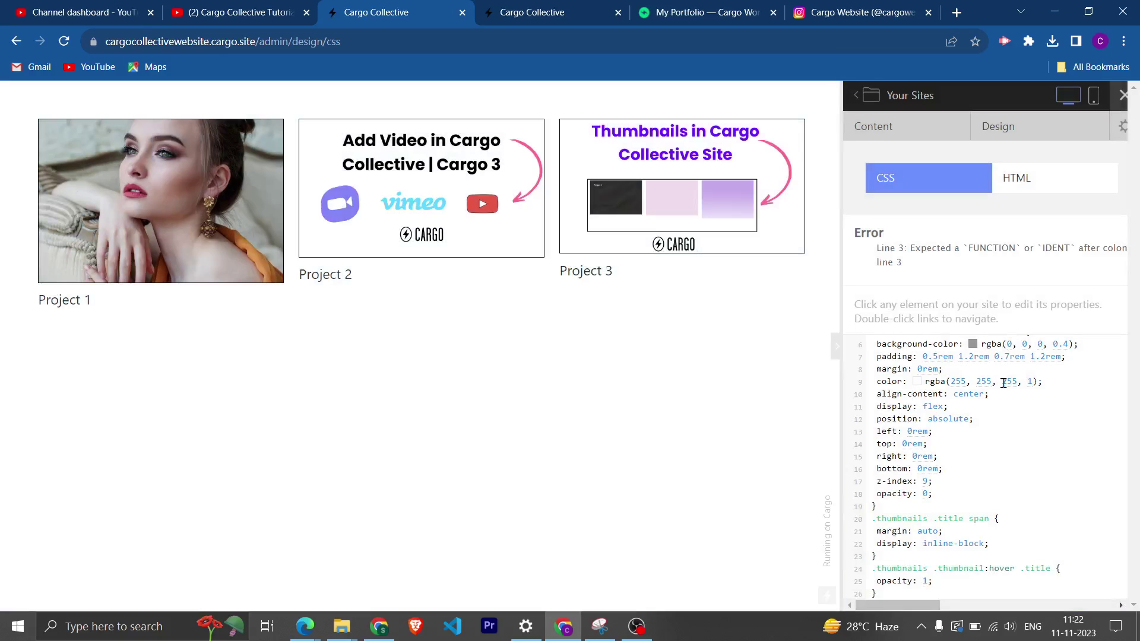
Step: Add the missing '{' on line 2, remove the stray brace, then view the CargoWorld portfolio
{"action": "scroll", "coordinate": [930, 436], "scroll_direction": "down", "scroll_amount": 5}
{"action": "scroll", "coordinate": [930, 436], "scroll_direction": "up", "scroll_amount": 5}
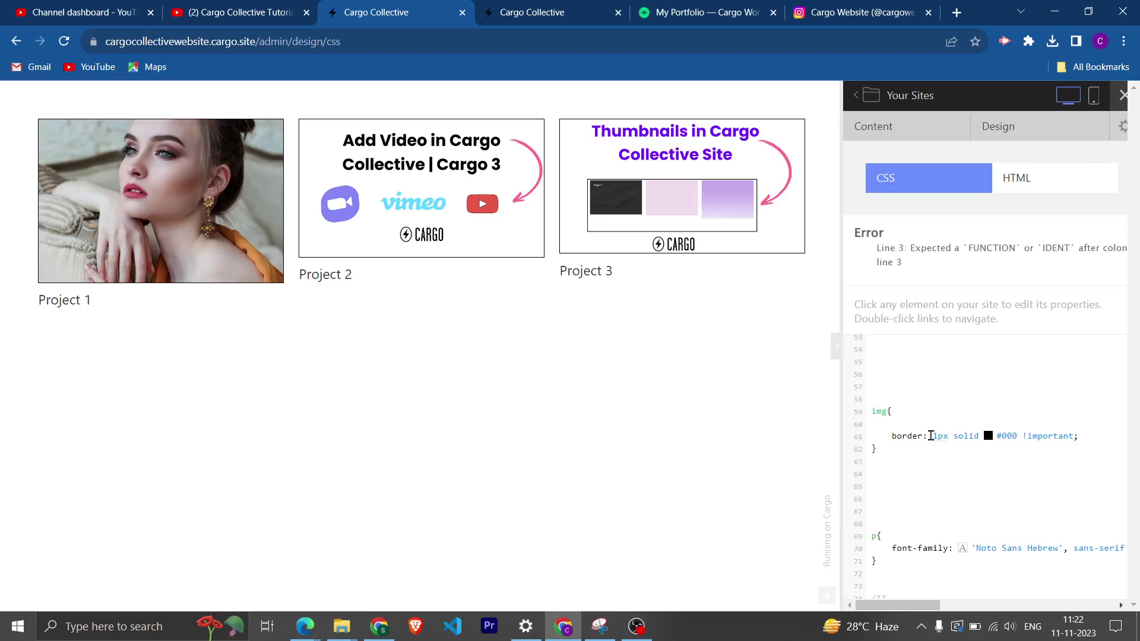
{"action": "mouse_move", "coordinate": [933, 518]}
{"action": "left_mouse_down"}
{"action": "mouse_move", "coordinate": [849, 372]}
{"action": "mouse_move", "coordinate": [864, 360]}
{"action": "mouse_move", "coordinate": [851, 327]}
{"action": "mouse_move", "coordinate": [917, 465]}
{"action": "mouse_move", "coordinate": [918, 513]}
{"action": "left_mouse_up"}
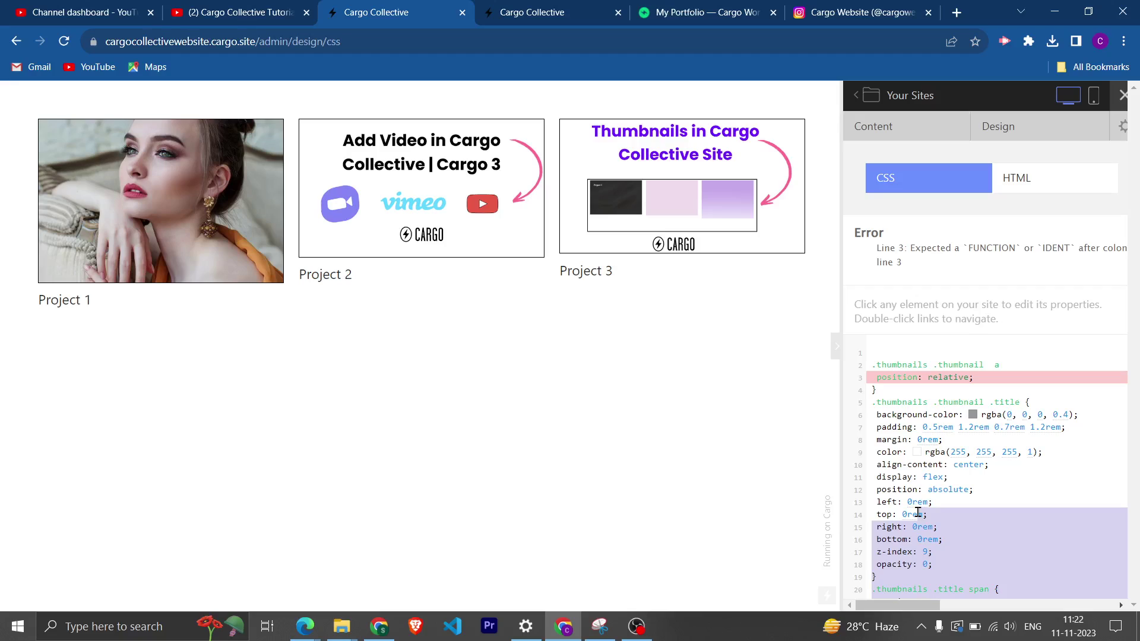
{"action": "left_click", "coordinate": [1033, 346]}
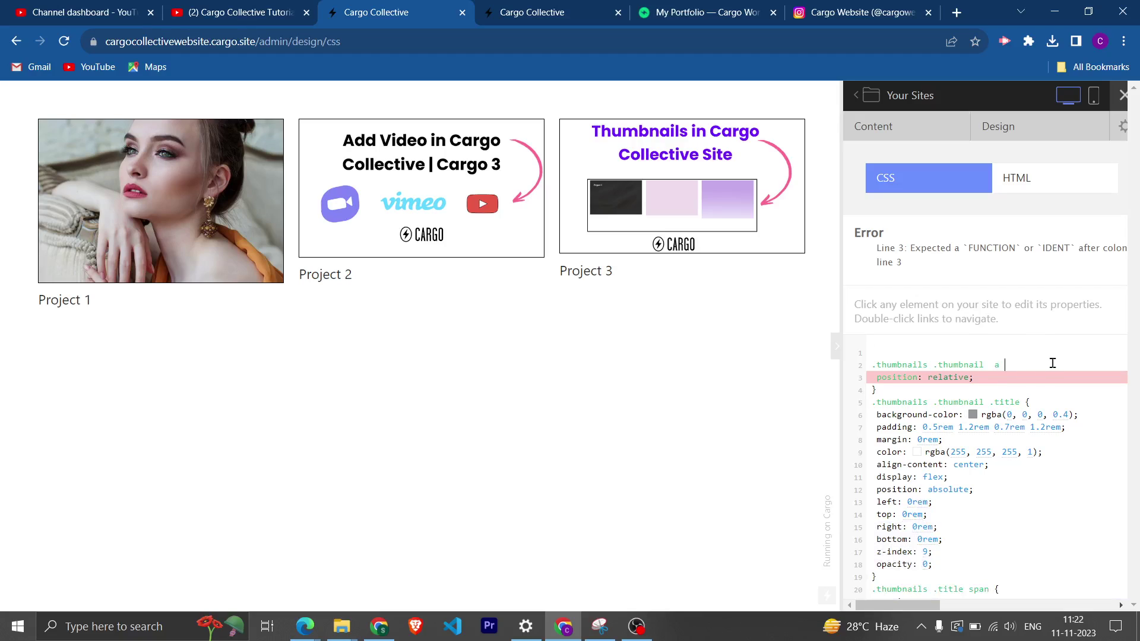
{"action": "type", "text": "{"}
{"action": "key", "text": "Return"}
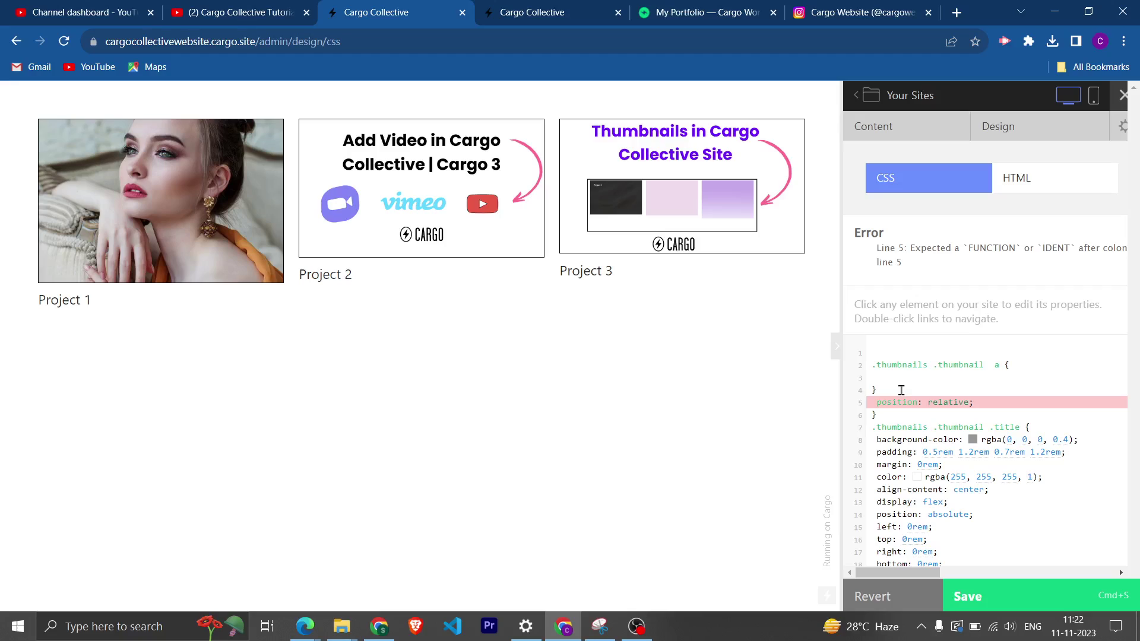
{"action": "key", "text": "BackSpace"}
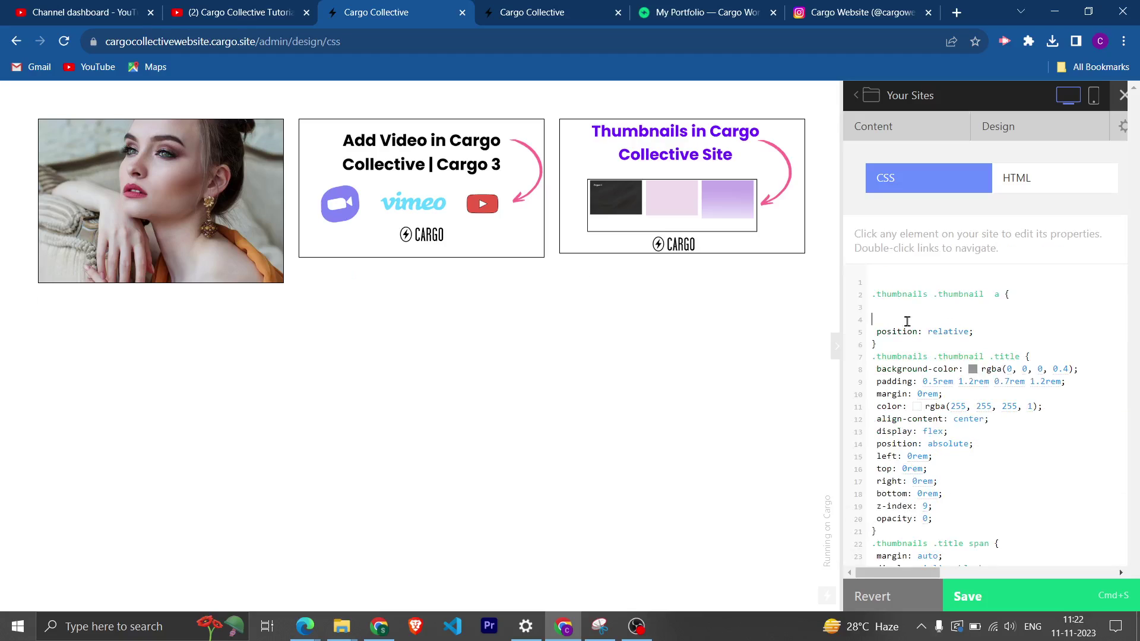
{"action": "key", "text": "BackSpace"}
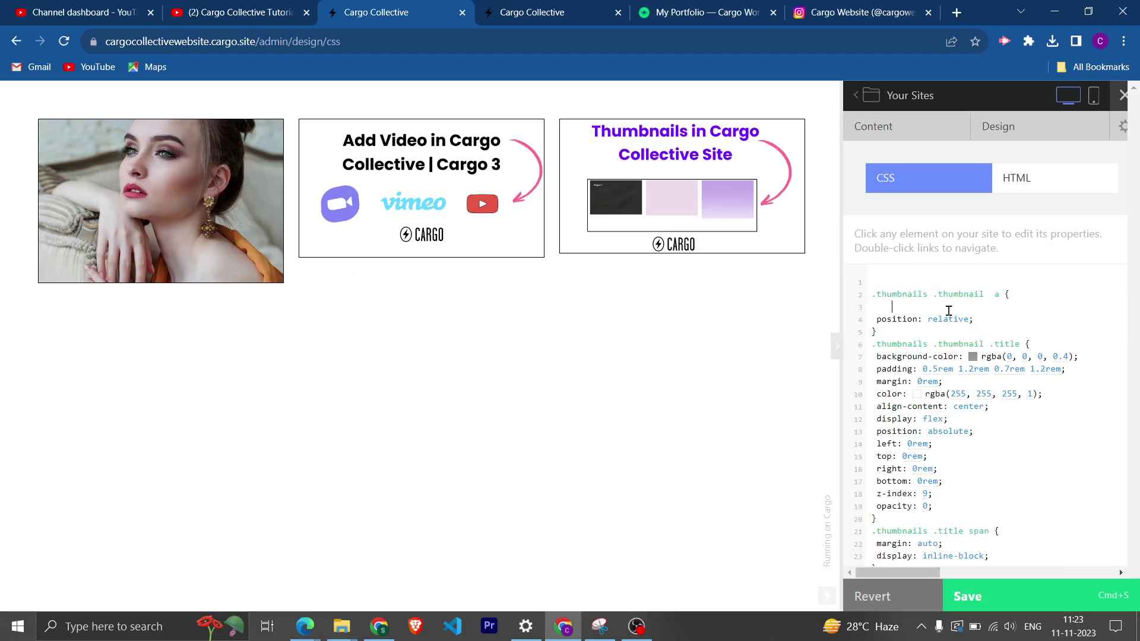
{"action": "left_click", "coordinate": [746, 7]}
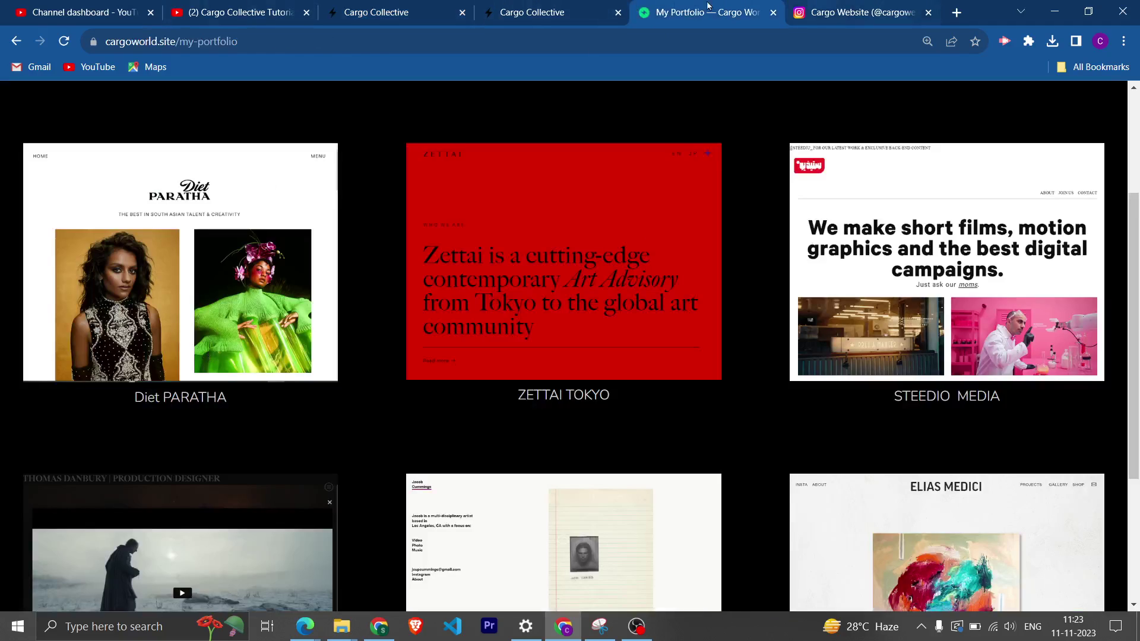
Step: Return to the CSS editor and save the corrected hover CSS
{"action": "left_click", "coordinate": [556, 9]}
{"action": "left_click", "coordinate": [664, 9]}
{"action": "left_click", "coordinate": [410, 10]}
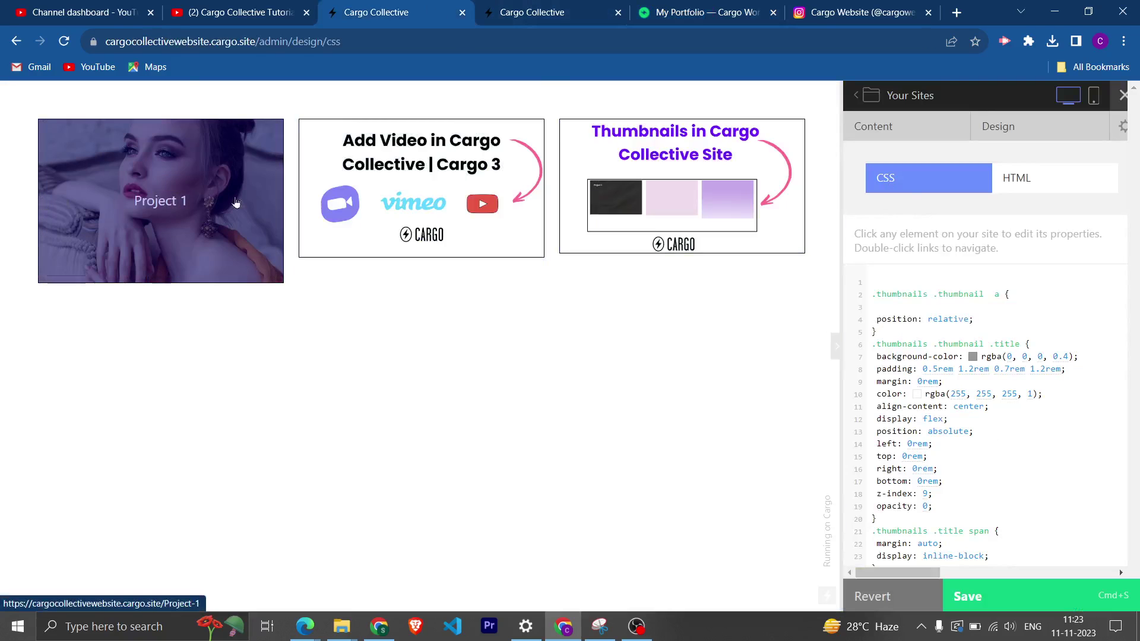
{"action": "left_click", "coordinate": [987, 595]}
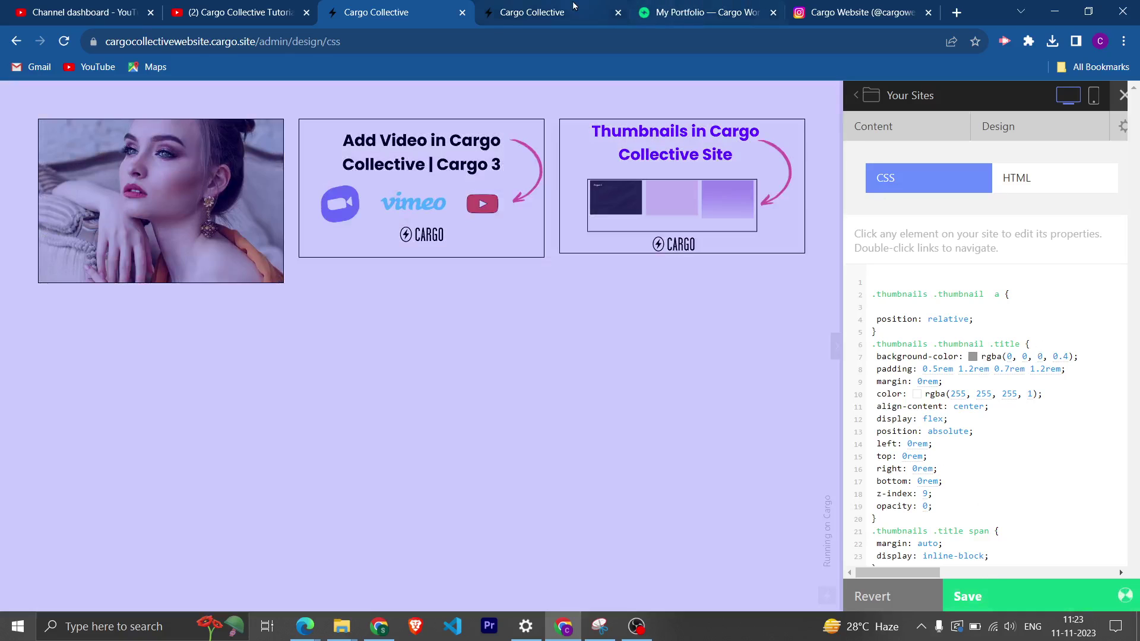
Step: Reload the live site to check the thumbnails, comparing it against the CSS editor
{"action": "left_click", "coordinate": [555, 11]}
{"action": "key", "text": "F5"}
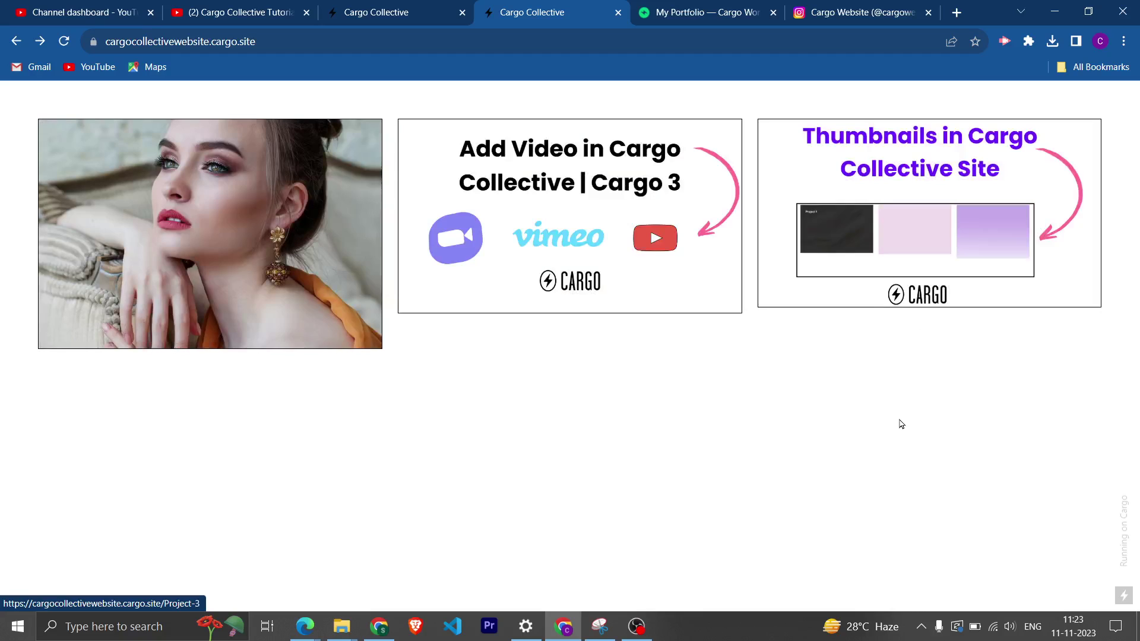
{"action": "left_click", "coordinate": [404, 10]}
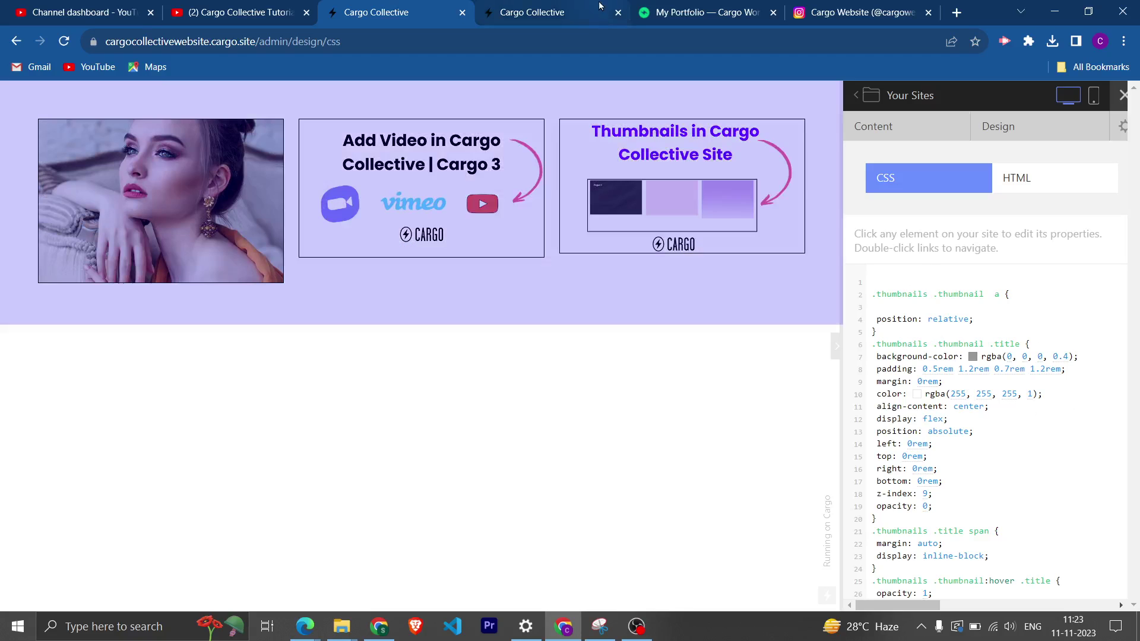
{"action": "scroll", "coordinate": [983, 440], "scroll_direction": "down", "scroll_amount": 2}
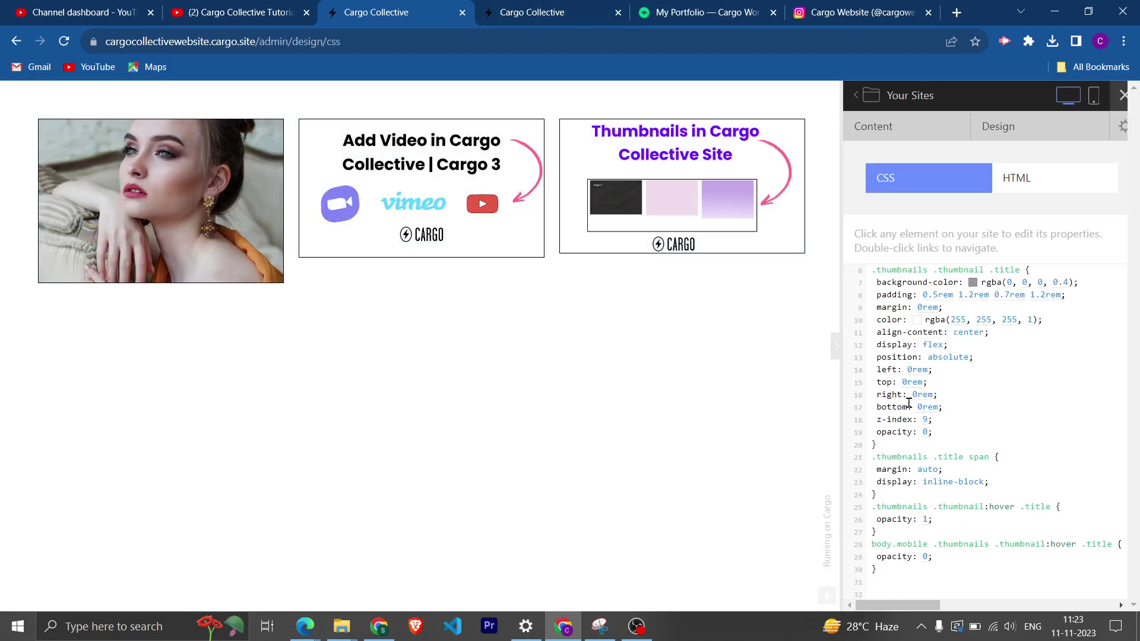
{"action": "scroll", "coordinate": [950, 400], "scroll_direction": "up", "scroll_amount": 3}
{"action": "scroll", "coordinate": [1034, 380], "scroll_direction": "down", "scroll_amount": 2}
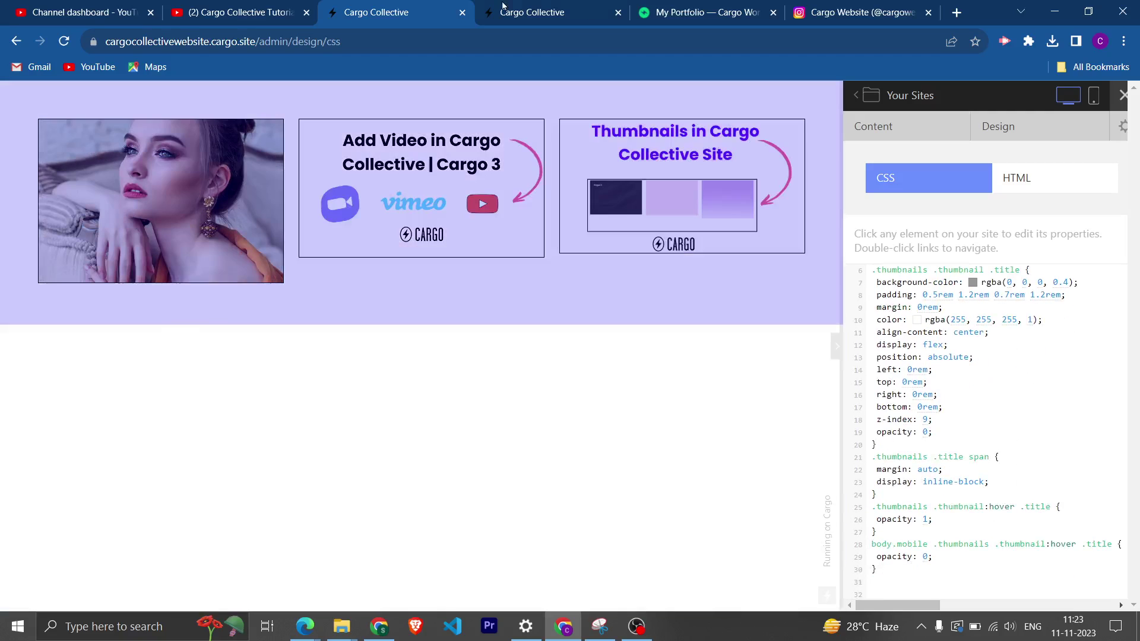
{"action": "left_click", "coordinate": [570, 12]}
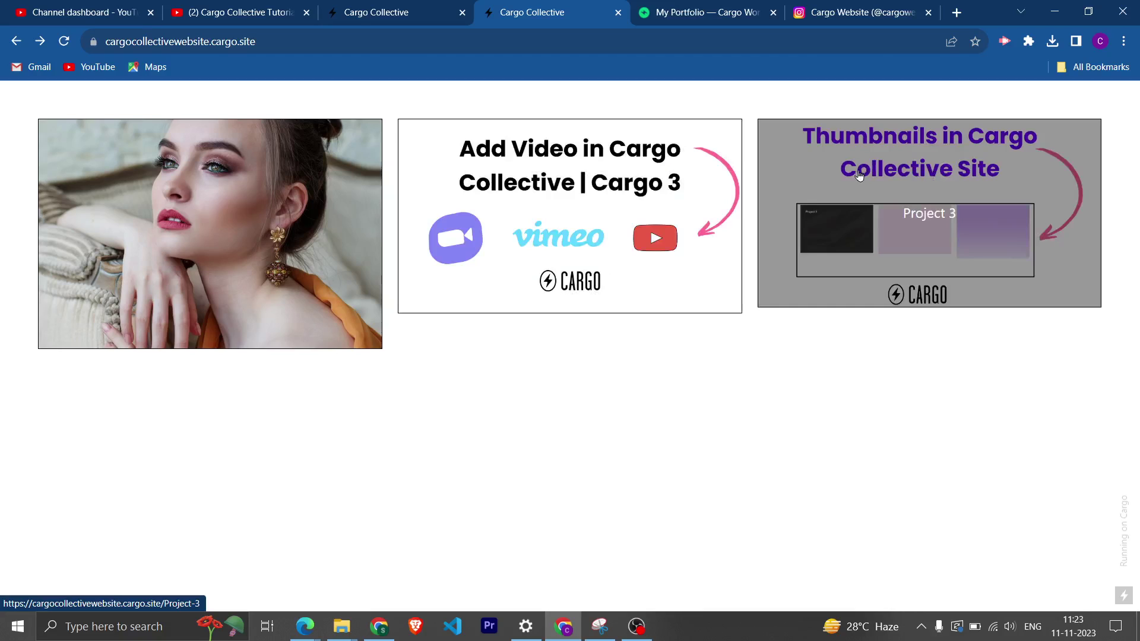
Step: Change the overlay background-color to rgba(0, 0, 0, 0.97) with the colour picker and save
{"action": "left_click", "coordinate": [377, 12]}
{"action": "scroll", "coordinate": [973, 336], "scroll_direction": "up", "scroll_amount": 3}
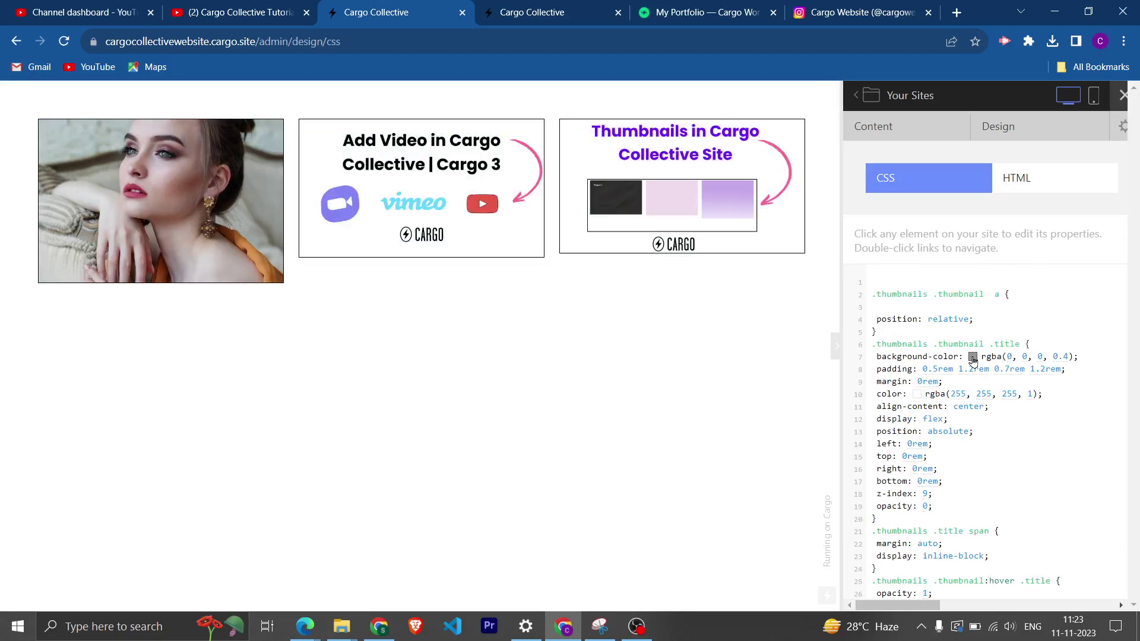
{"action": "left_click", "coordinate": [972, 358]}
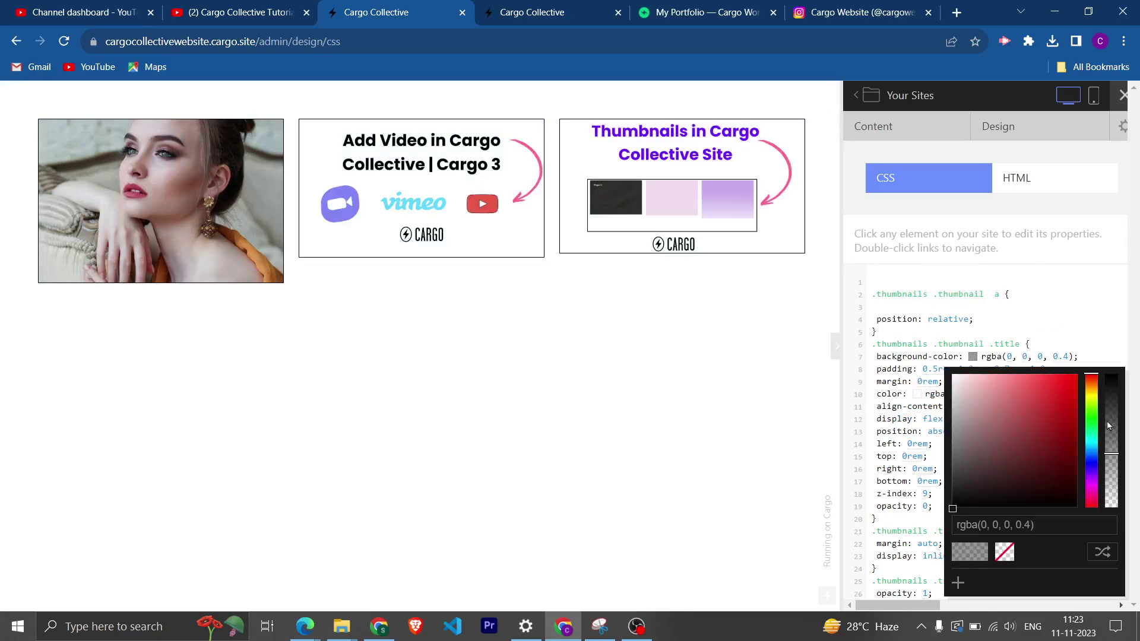
{"action": "left_click_drag", "start_coordinate": [1109, 426], "coordinate": [1109, 378]}
{"action": "left_click", "coordinate": [1035, 300]}
{"action": "left_click", "coordinate": [1010, 600]}
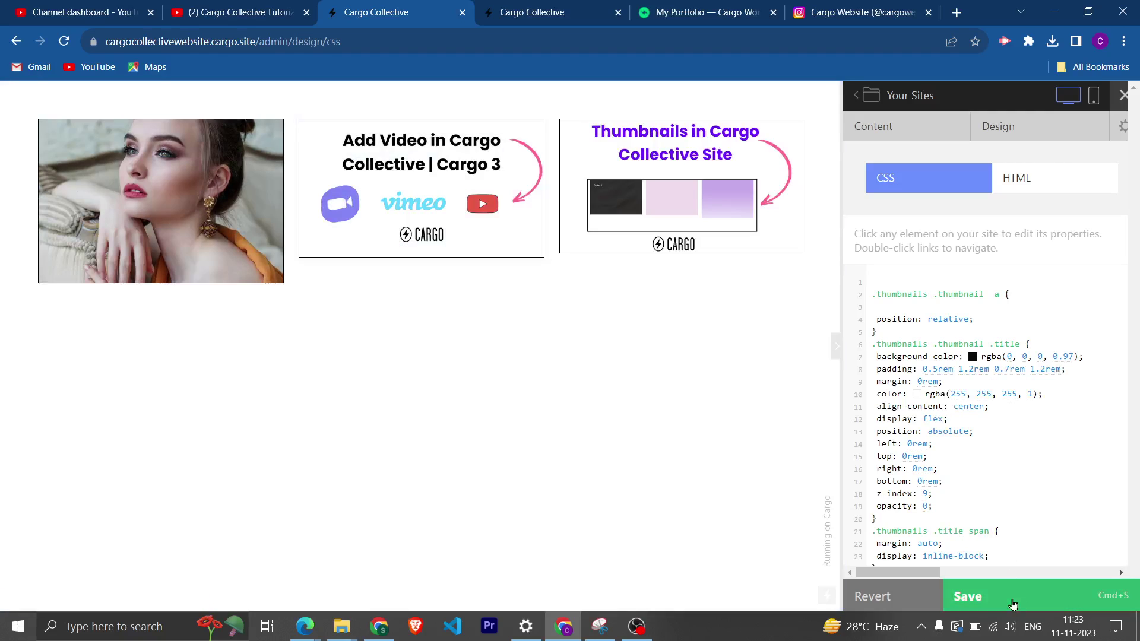
Step: Reload the live site to check the darker overlay, then show the editor's Content list
{"action": "left_click", "coordinate": [589, 8]}
{"action": "left_click", "coordinate": [62, 41]}
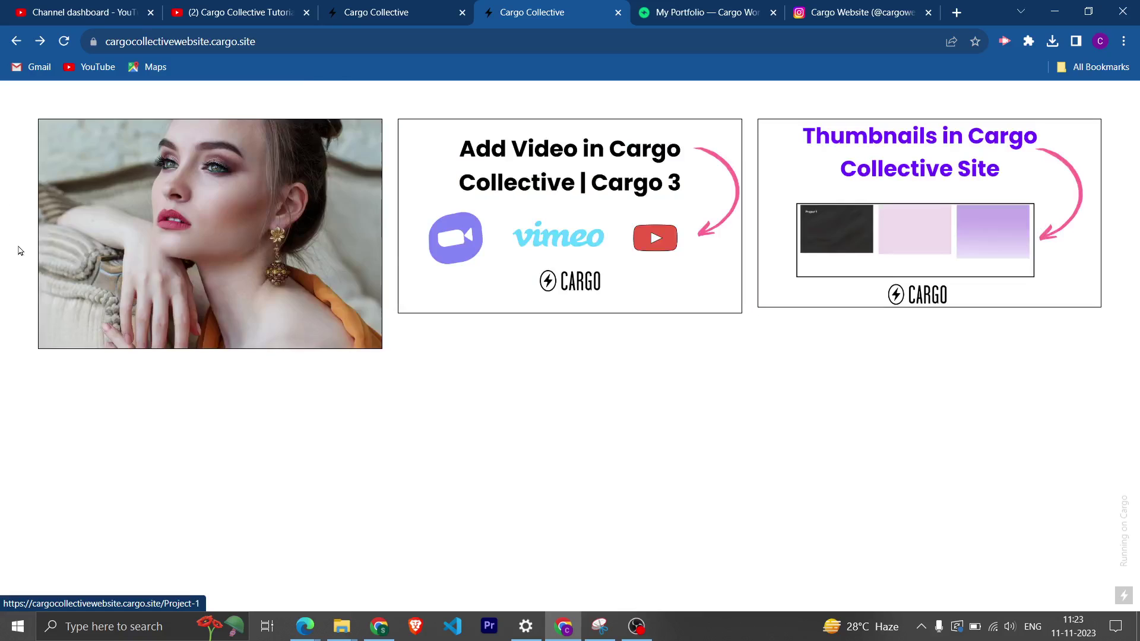
{"action": "left_click", "coordinate": [426, 6]}
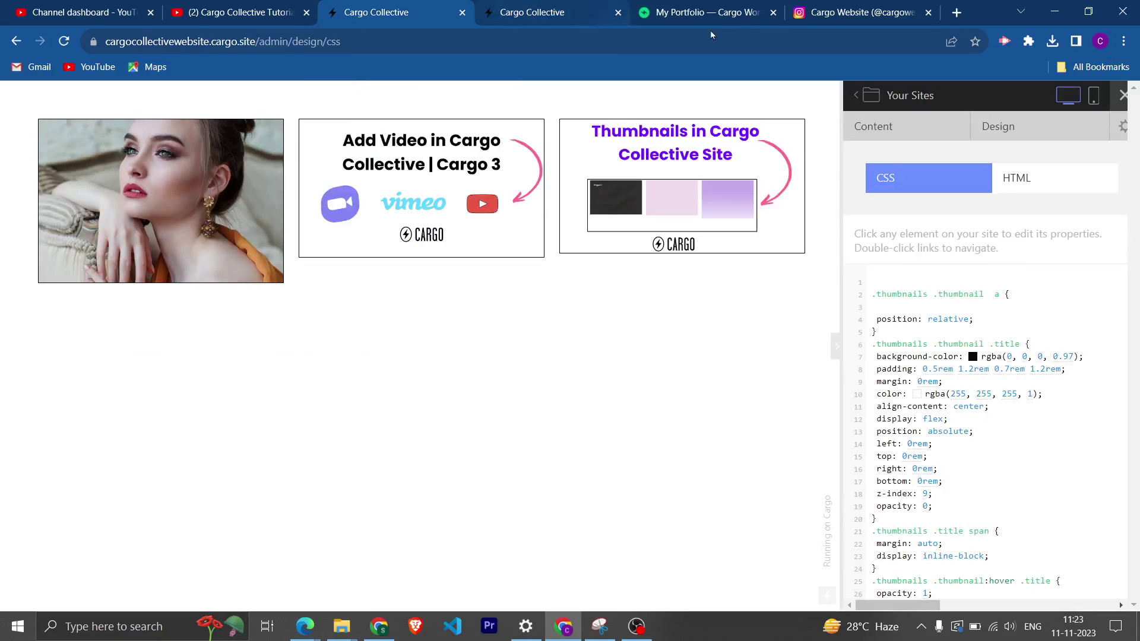
{"action": "left_click", "coordinate": [881, 7]}
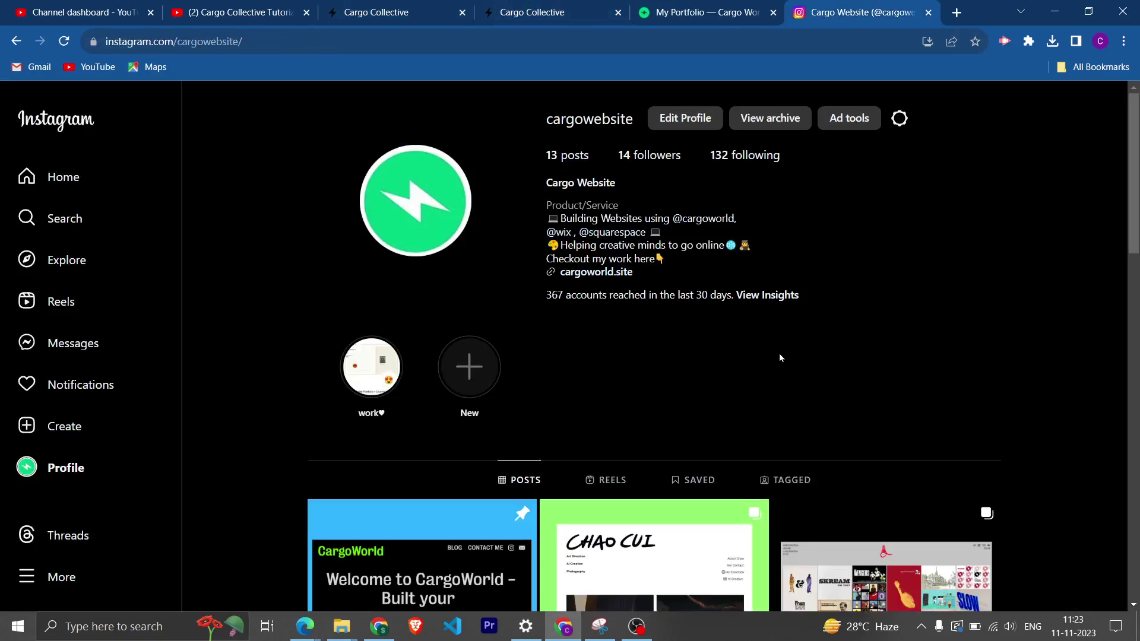
{"action": "left_click", "coordinate": [358, 6]}
{"action": "left_click", "coordinate": [911, 142]}
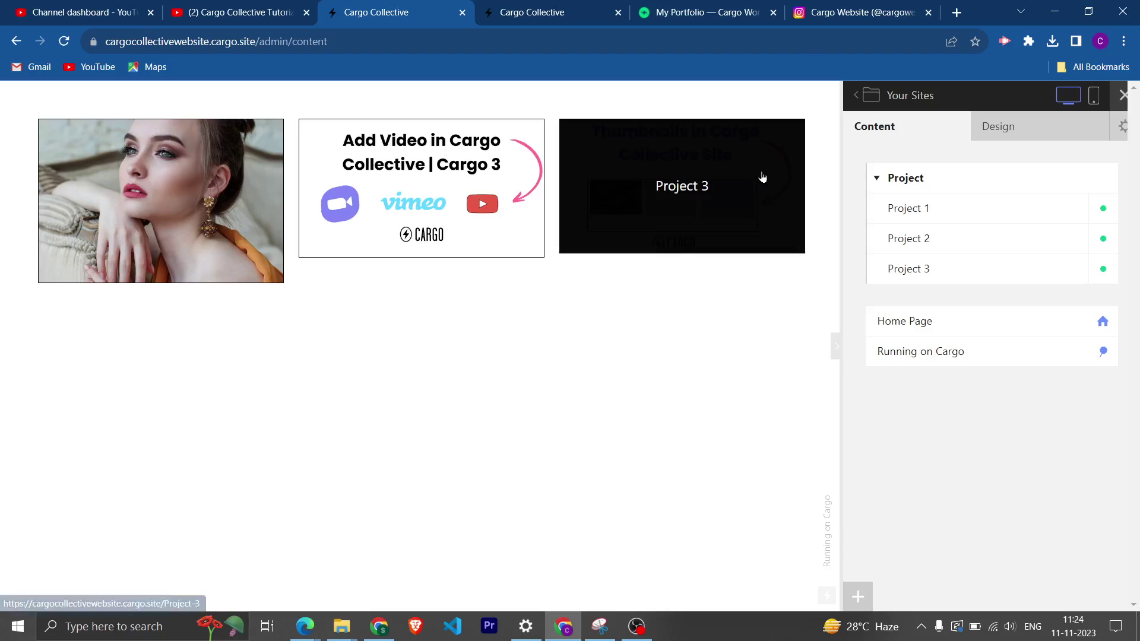
{"action": "left_click", "coordinate": [236, 9]}
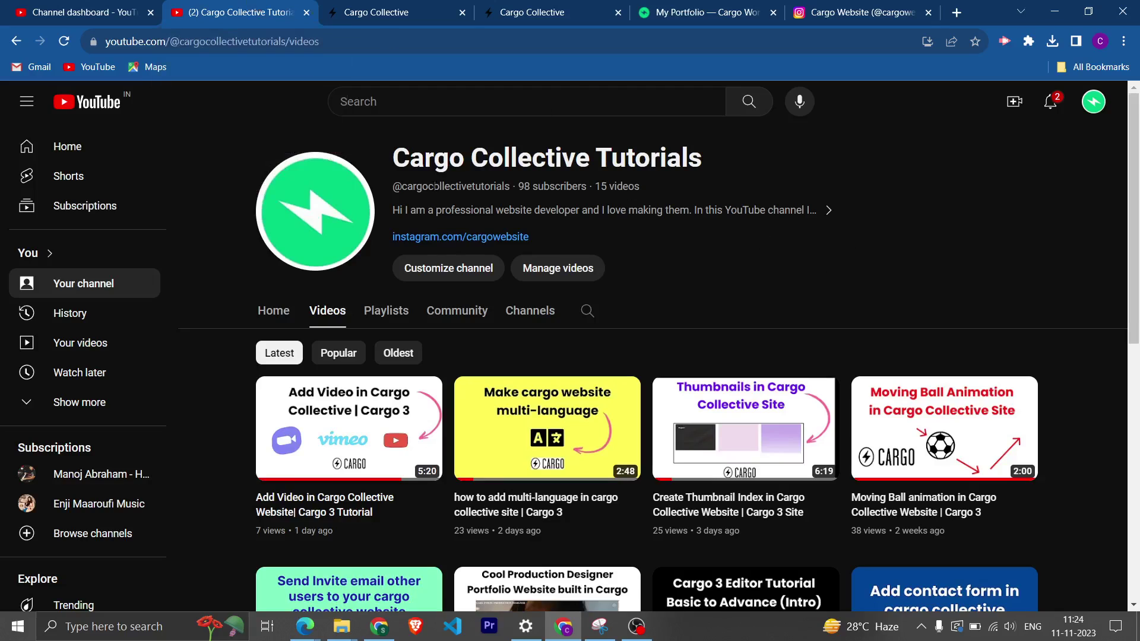